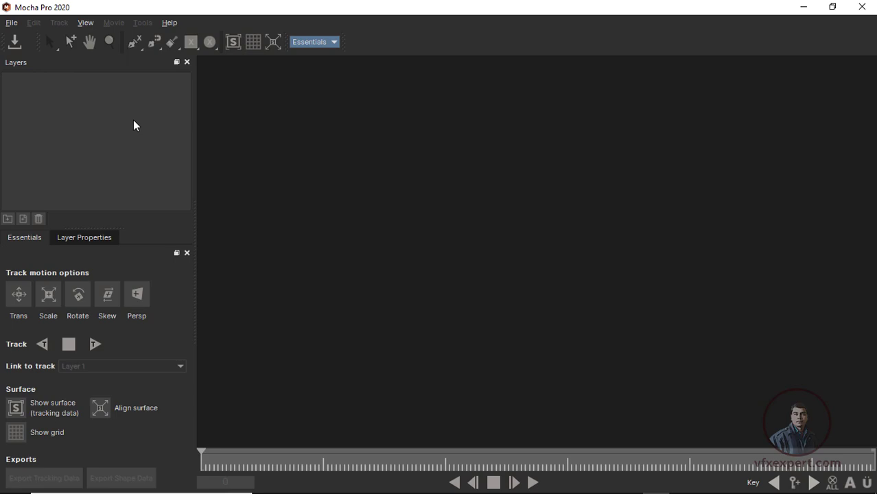
In After Effects, step the Pexels Videos 4643 clip back to frame 107, pan the view, and play it
{"action": "left_click", "coordinate": [629, 482]}
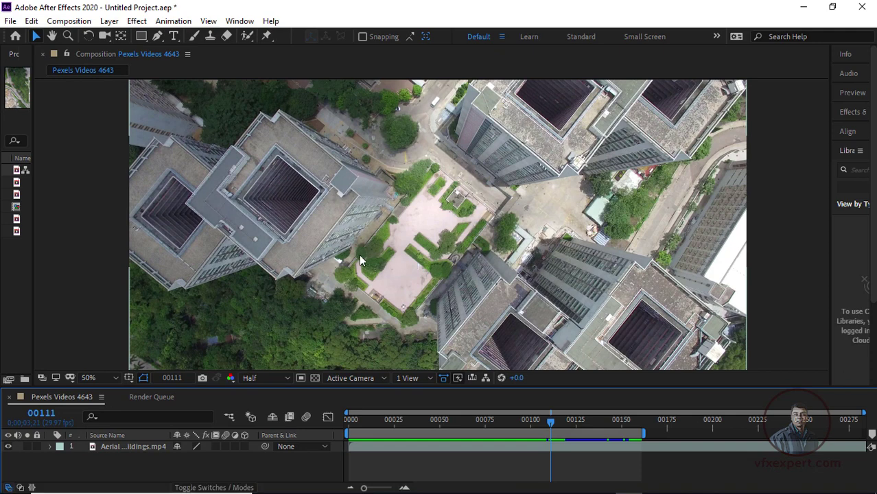
{"action": "key", "text": "comma"}
{"action": "key", "text": "period"}
{"action": "mouse_move", "coordinate": [551, 424]}
{"action": "left_mouse_down"}
{"action": "mouse_move", "coordinate": [432, 410]}
{"action": "mouse_move", "coordinate": [525, 415]}
{"action": "left_mouse_up"}
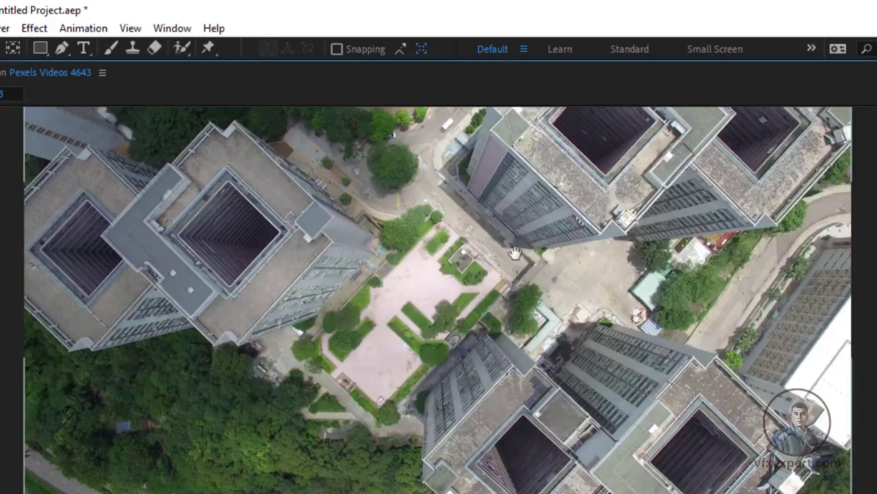
{"action": "left_click_drag", "start_coordinate": [515, 254], "coordinate": [475, 254]}
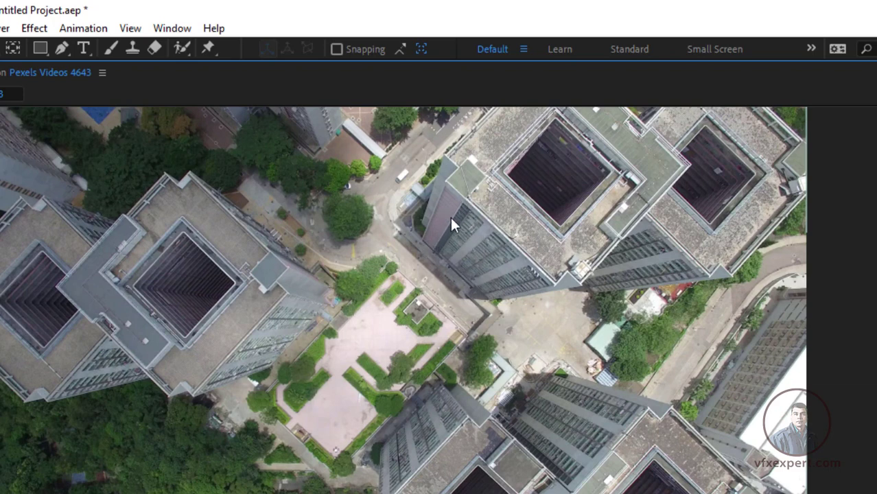
{"action": "key", "text": "space"}
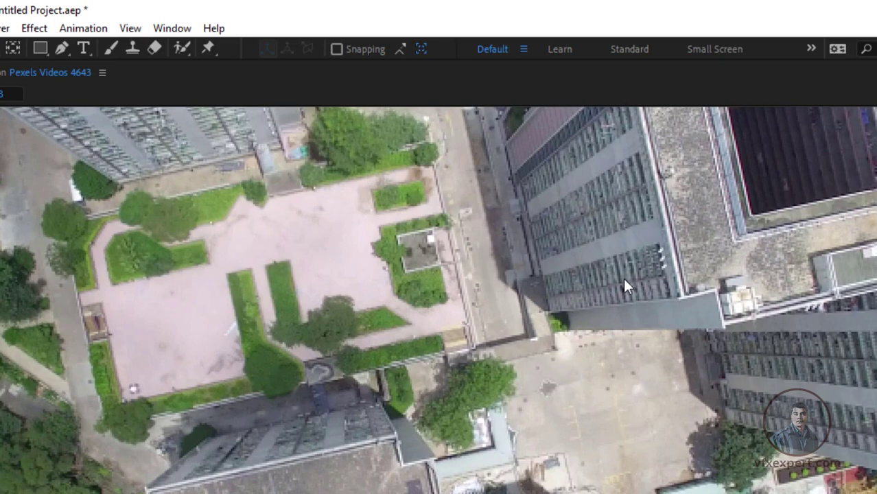
Resume playing the aerial footage, then zoom the viewer in and back out
{"action": "scroll", "coordinate": [604, 251], "scroll_direction": "down", "scroll_amount": 2}
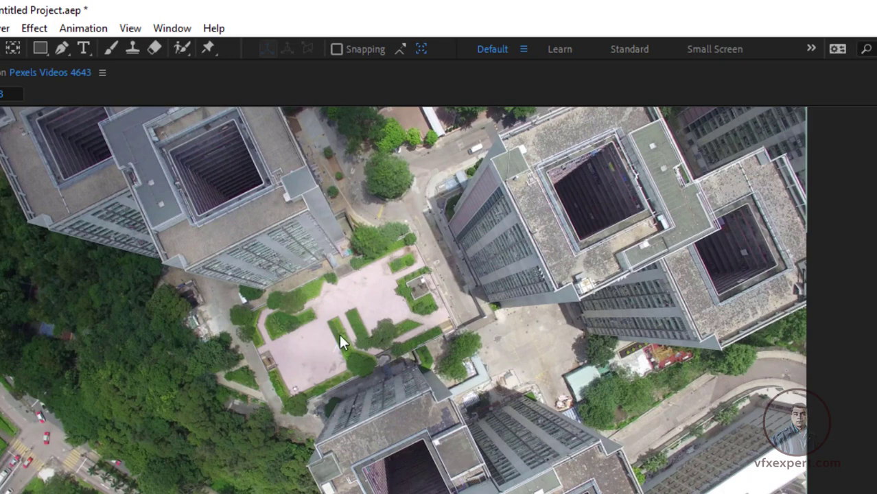
{"action": "key", "text": "space"}
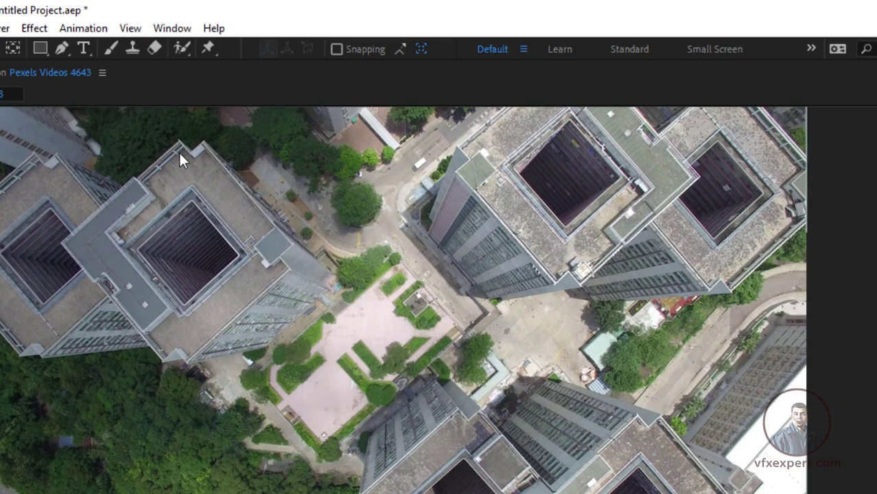
{"action": "key", "text": "period"}
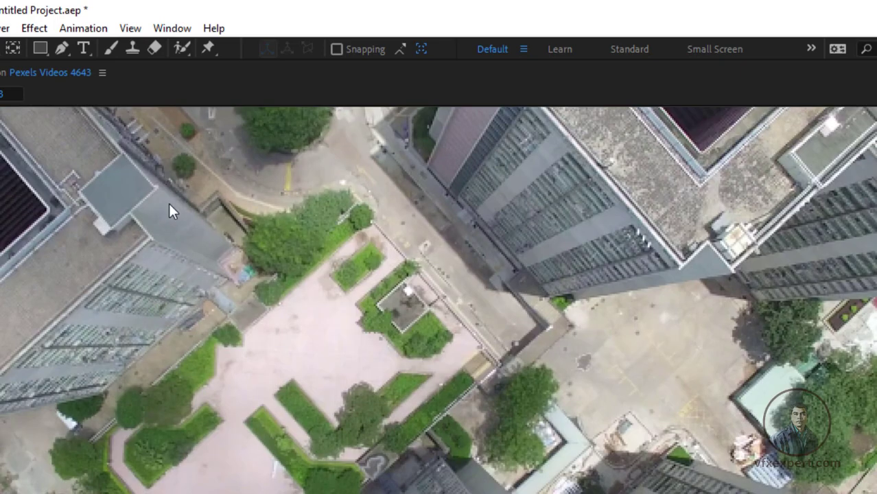
{"action": "key", "text": "comma"}
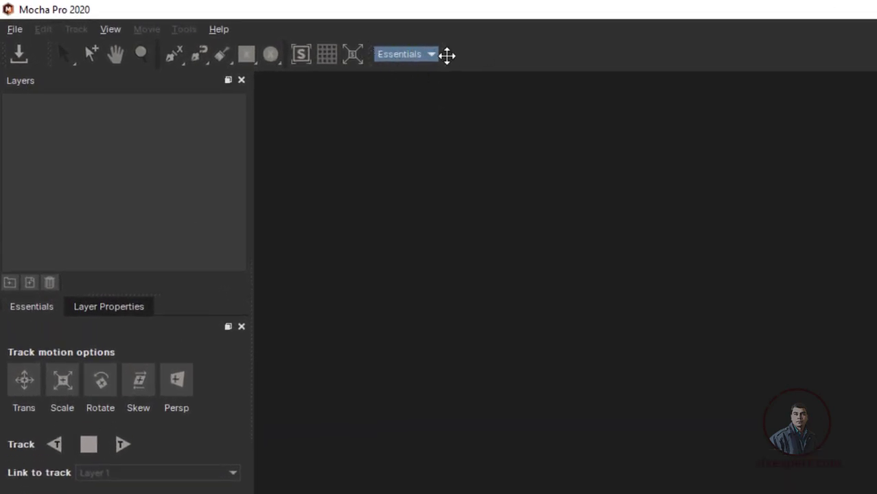
Try the Classic workspace, return to Essentials, and restore the window from maximized size
{"action": "left_click", "coordinate": [432, 56]}
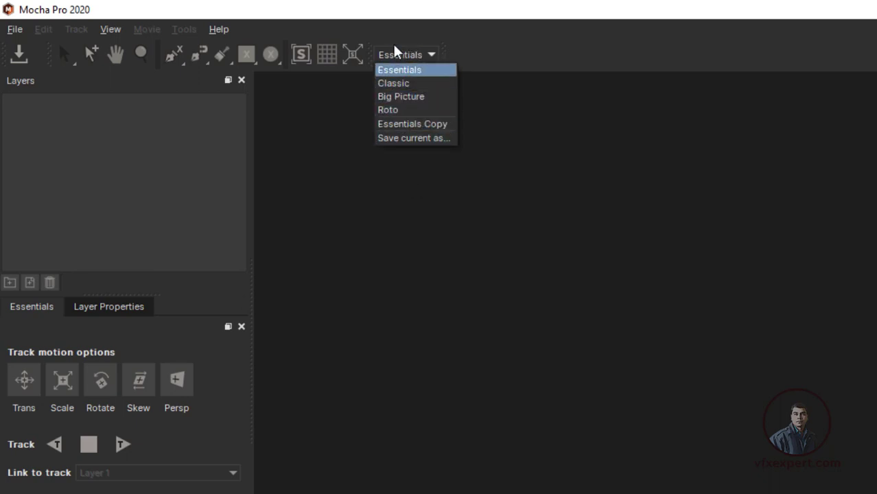
{"action": "left_click", "coordinate": [410, 83]}
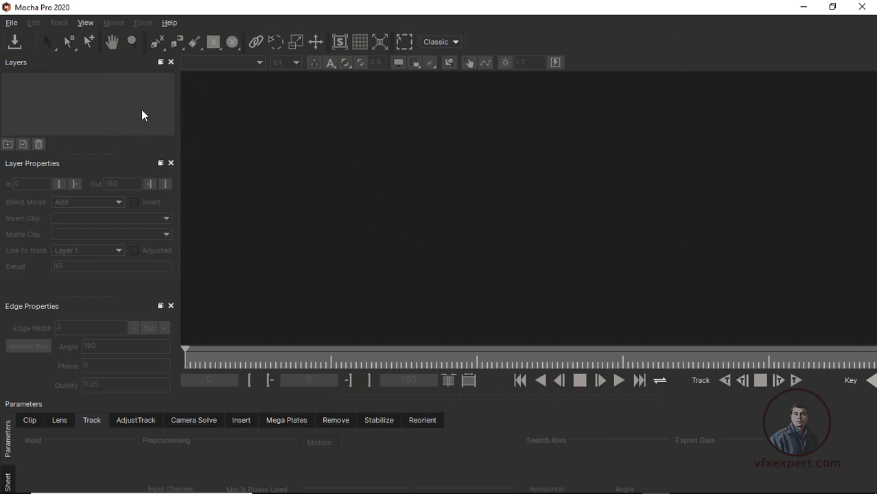
{"action": "left_click", "coordinate": [455, 42]}
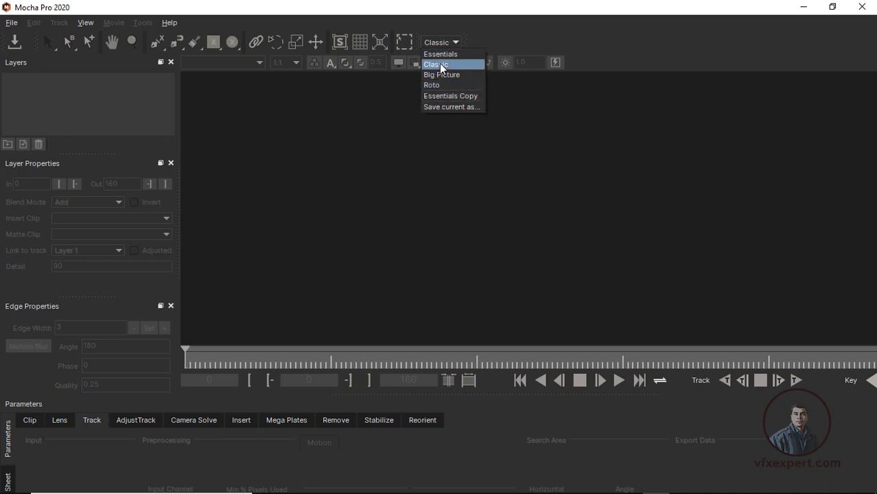
{"action": "left_click", "coordinate": [441, 55]}
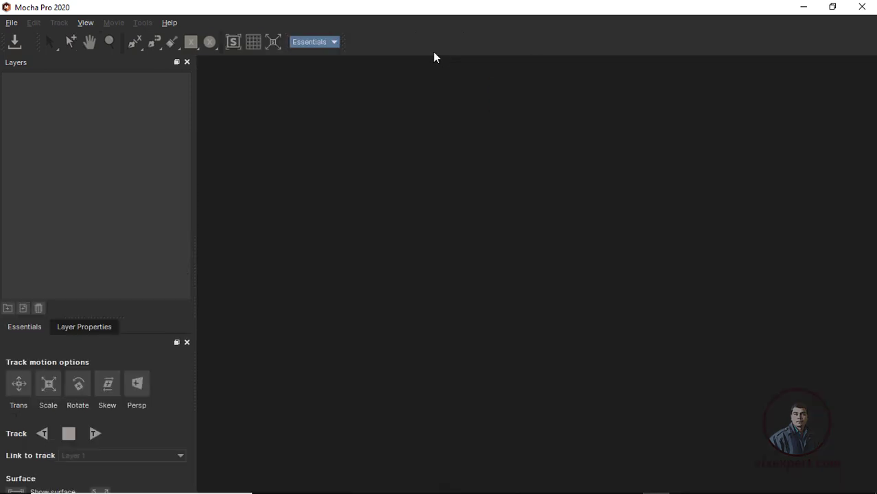
{"action": "double_click", "coordinate": [513, 14]}
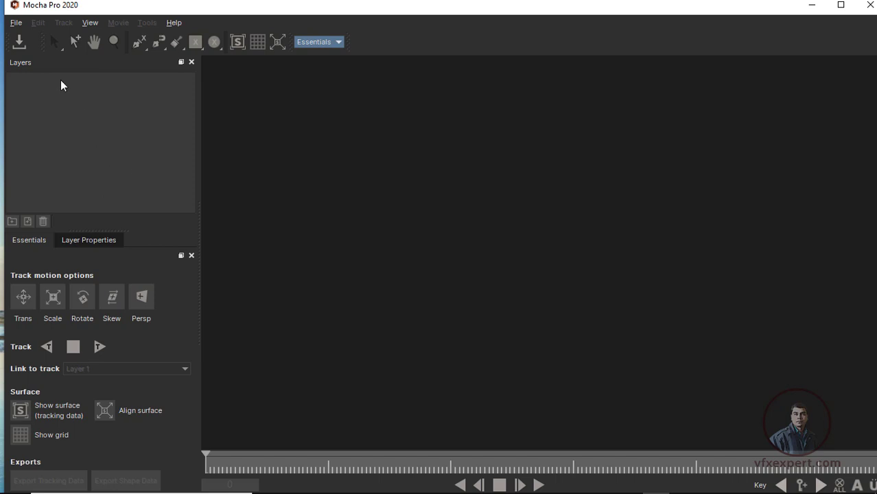
Start a new project from the File menu and move its settings dialog aside
{"action": "left_click", "coordinate": [15, 24]}
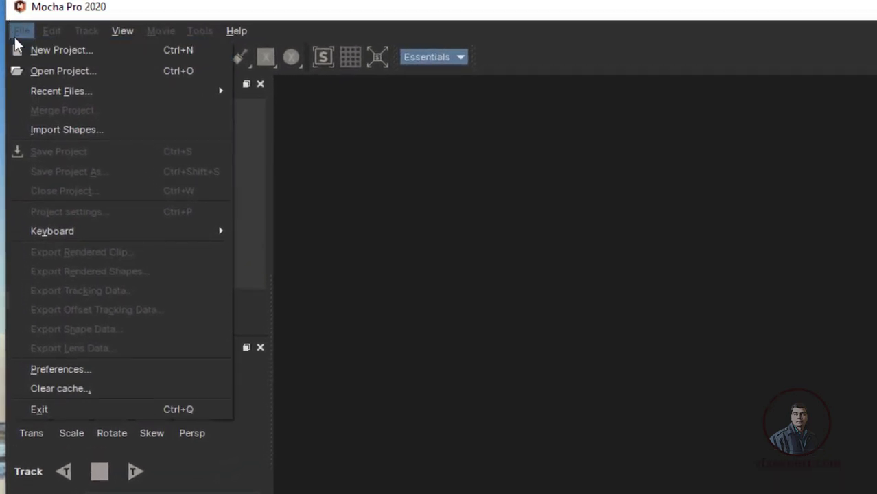
{"action": "left_click", "coordinate": [73, 51]}
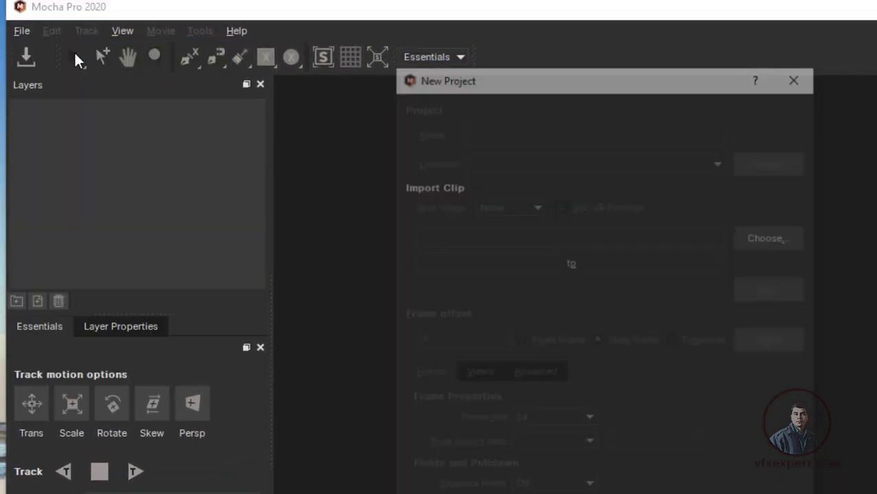
{"action": "left_click_drag", "start_coordinate": [579, 81], "coordinate": [584, 31]}
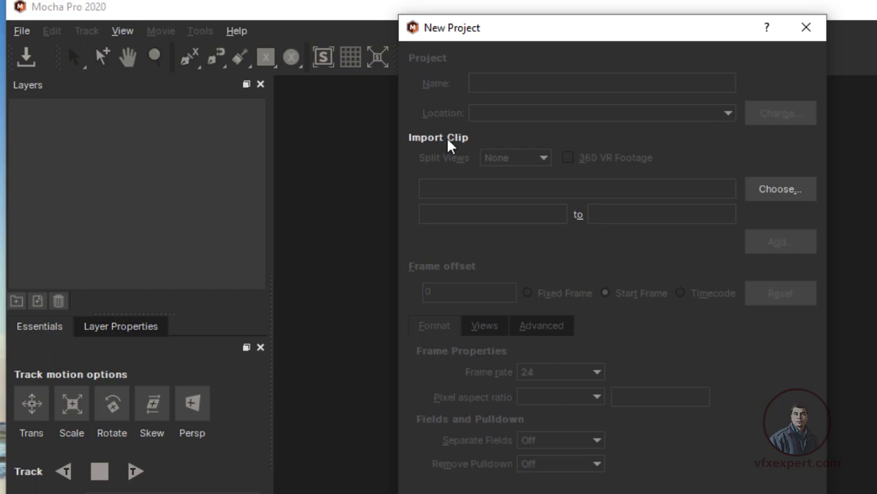
Choose apple_monitor_00000 from DATA (F:) > Refference Footages > Matchmoing > mocha > shot_01 as the footage
{"action": "left_click", "coordinate": [776, 190]}
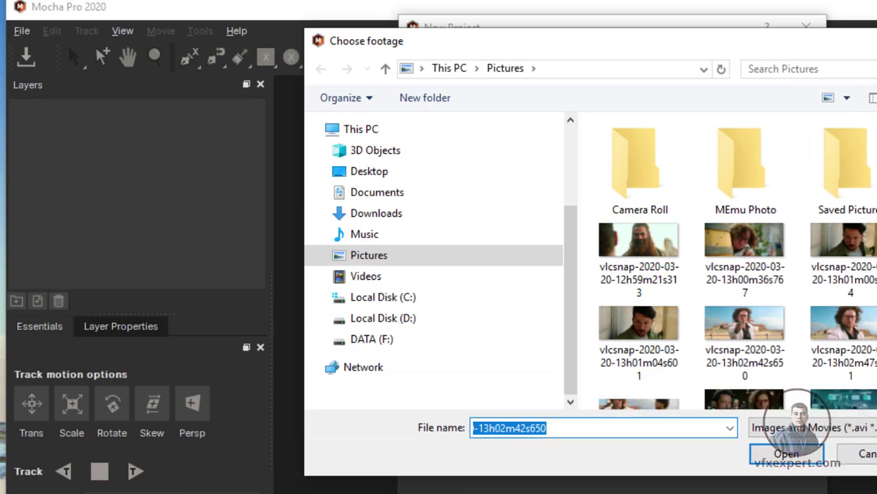
{"action": "left_click", "coordinate": [392, 343]}
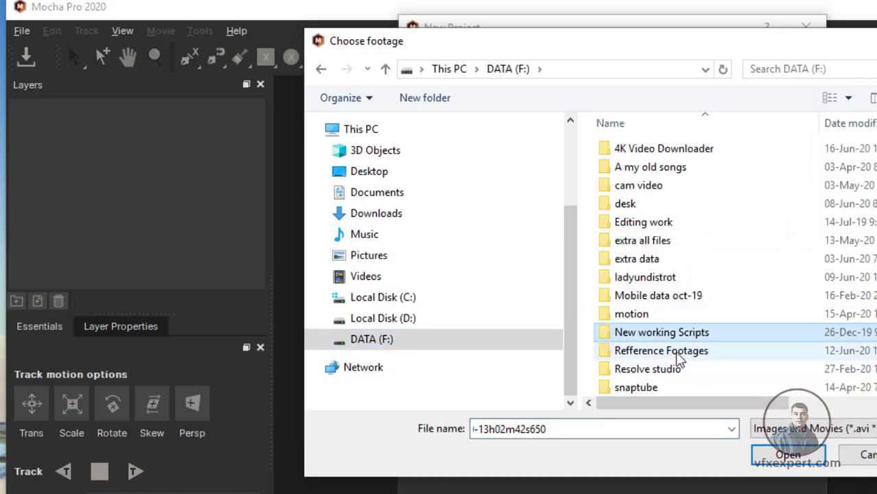
{"action": "double_click", "coordinate": [679, 351]}
{"action": "scroll", "coordinate": [764, 260], "scroll_direction": "down", "scroll_amount": 3}
{"action": "double_click", "coordinate": [662, 303]}
{"action": "scroll", "coordinate": [659, 261], "scroll_direction": "down", "scroll_amount": 5}
{"action": "double_click", "coordinate": [640, 194]}
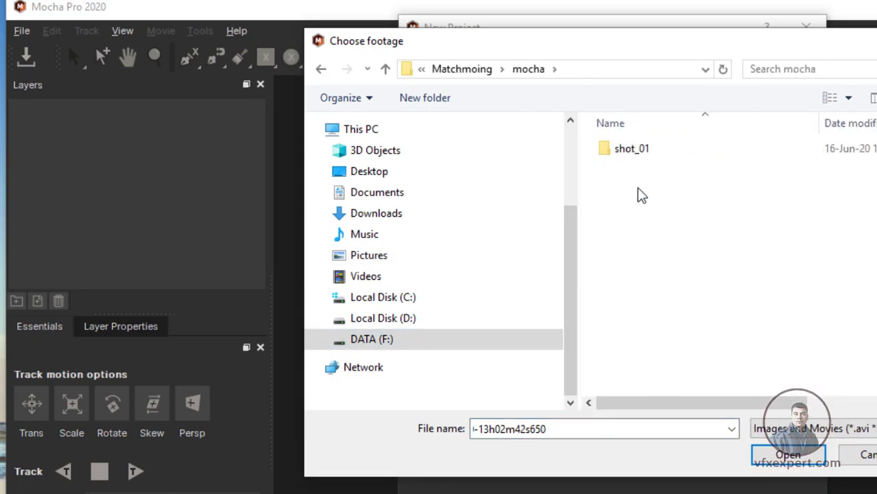
{"action": "double_click", "coordinate": [638, 162]}
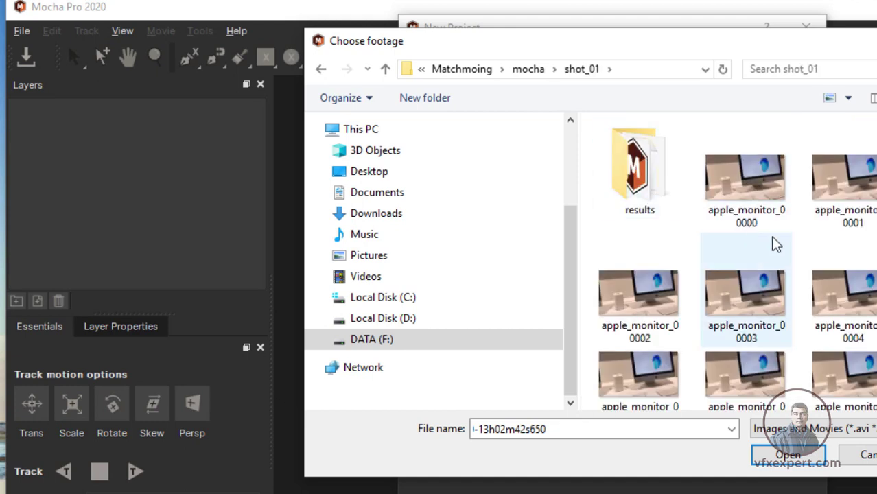
{"action": "left_click", "coordinate": [748, 192]}
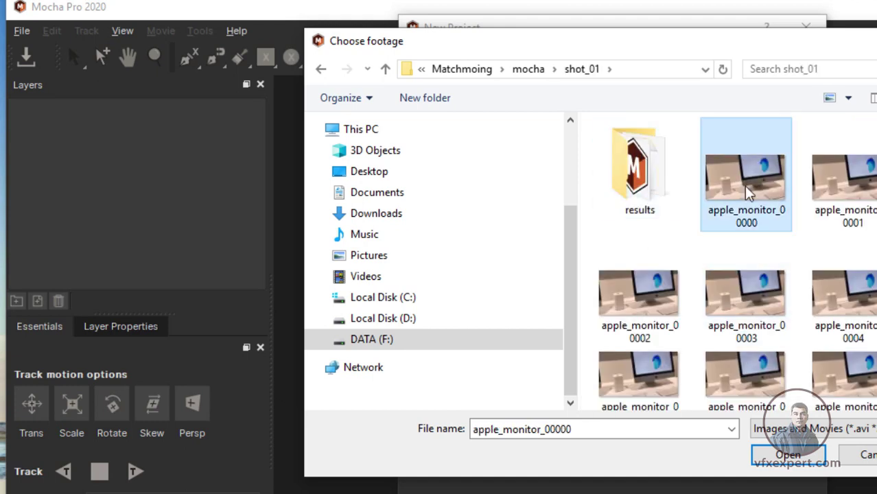
{"action": "left_click", "coordinate": [796, 458]}
{"action": "left_click_drag", "start_coordinate": [581, 33], "coordinate": [628, 34]}
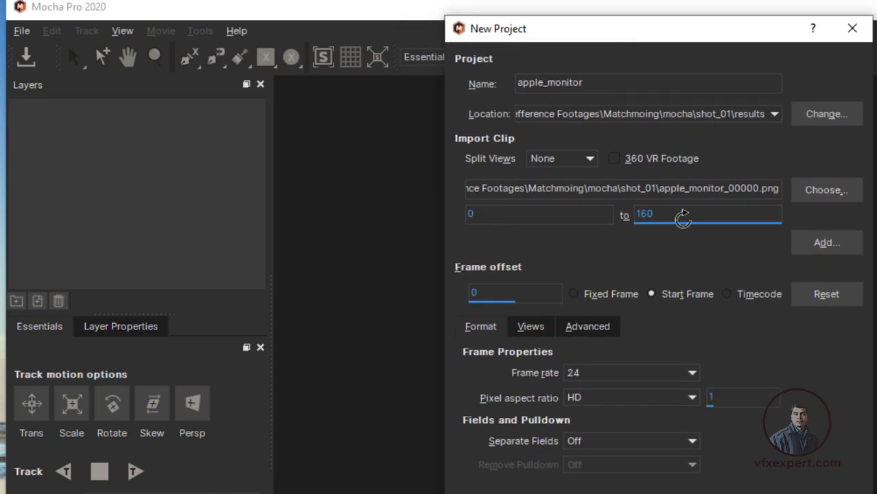
Keep frames 0 to 160, set the frame rate to 29.97, and create the project
{"action": "left_click", "coordinate": [496, 212]}
{"action": "left_click", "coordinate": [673, 208]}
{"action": "left_click", "coordinate": [693, 375]}
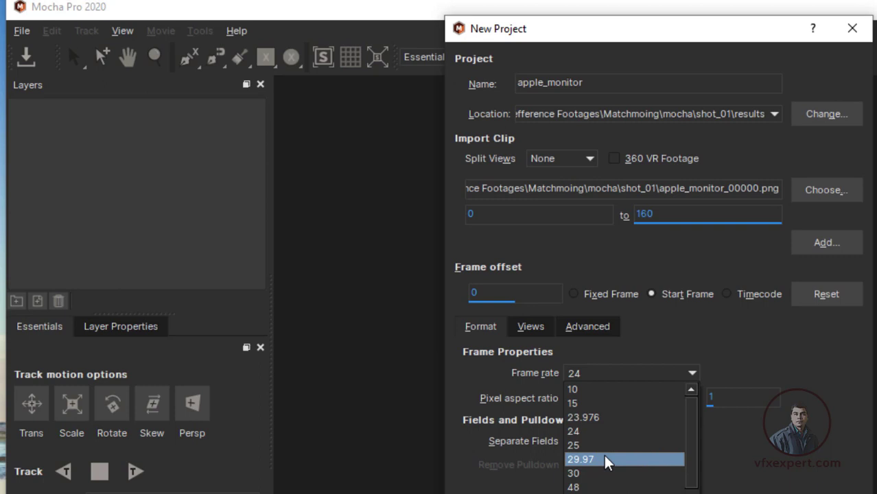
{"action": "left_click", "coordinate": [597, 457]}
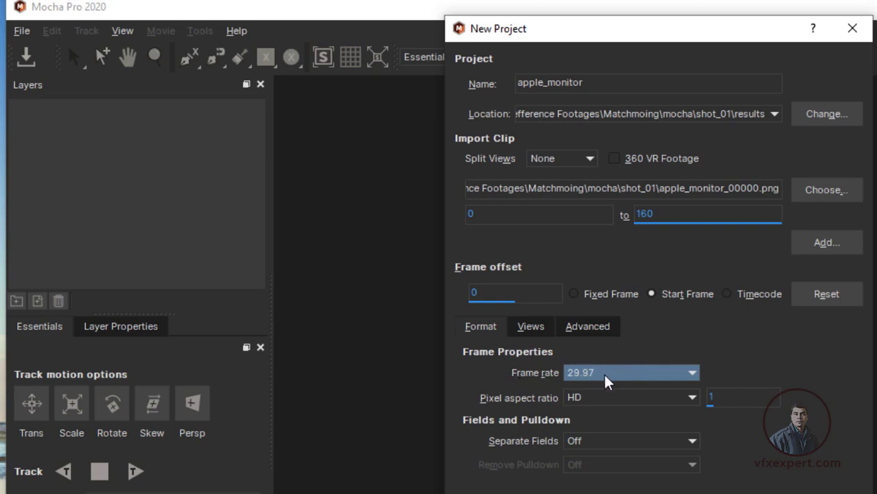
{"action": "left_click", "coordinate": [692, 373]}
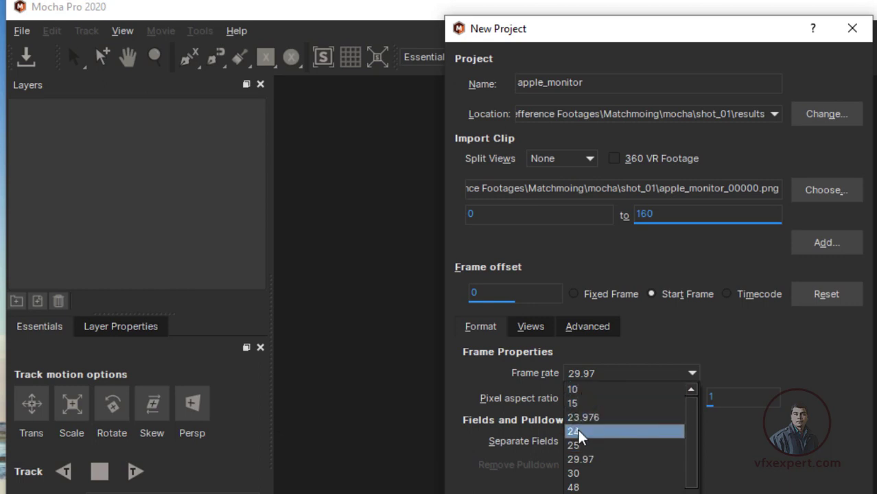
{"action": "left_click", "coordinate": [591, 365]}
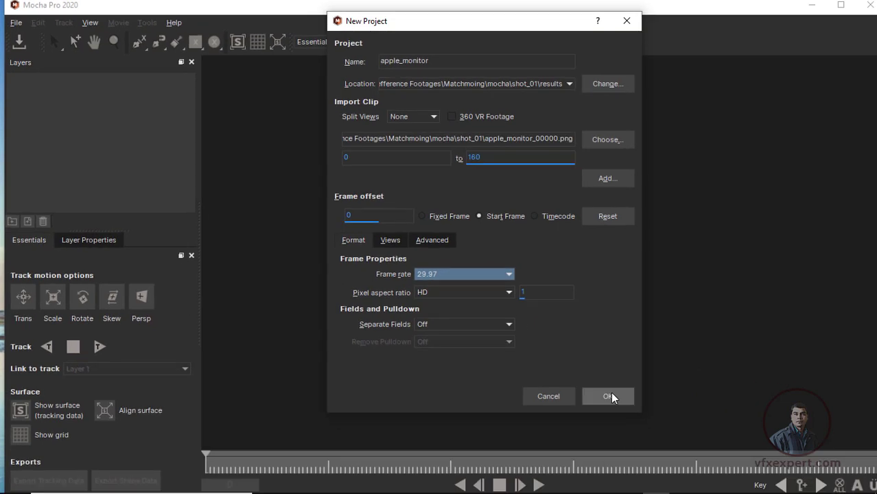
{"action": "left_click", "coordinate": [611, 396]}
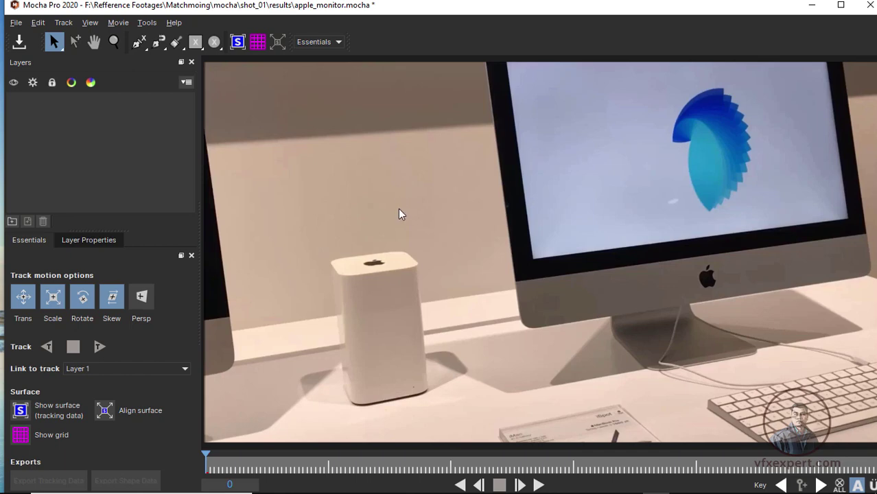
{"action": "key", "text": "z"}
{"action": "mouse_move", "coordinate": [412, 167]}
{"action": "left_mouse_down"}
{"action": "mouse_move", "coordinate": [432, 110]}
{"action": "mouse_move", "coordinate": [436, 310]}
{"action": "mouse_move", "coordinate": [423, 88]}
{"action": "mouse_move", "coordinate": [438, 174]}
{"action": "mouse_move", "coordinate": [382, 151]}
{"action": "left_mouse_up"}
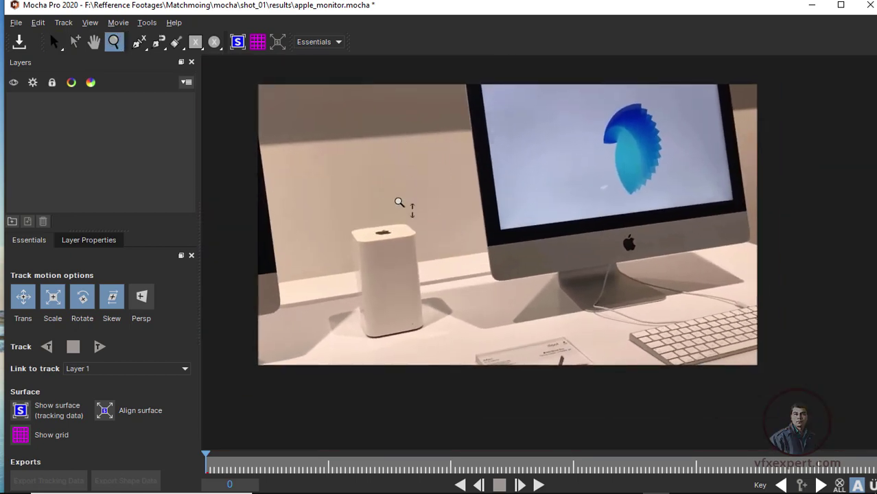
{"action": "mouse_move", "coordinate": [399, 203]}
{"action": "left_mouse_down"}
{"action": "mouse_move", "coordinate": [445, 290]}
{"action": "mouse_move", "coordinate": [459, 177]}
{"action": "mouse_move", "coordinate": [464, 231]}
{"action": "mouse_move", "coordinate": [532, 287]}
{"action": "left_mouse_up"}
{"action": "key", "text": "s"}
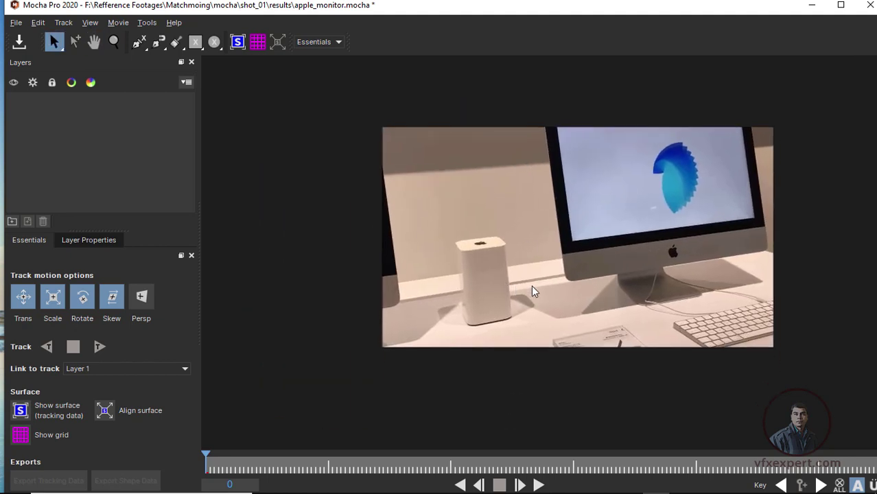
{"action": "left_click_drag", "start_coordinate": [474, 207], "coordinate": [432, 204]}
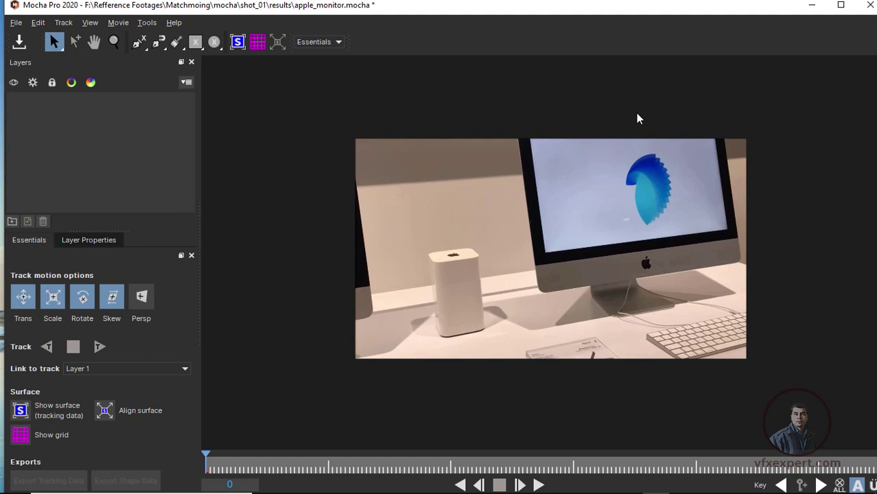
{"action": "scroll", "coordinate": [637, 118], "scroll_direction": "up", "scroll_amount": 3}
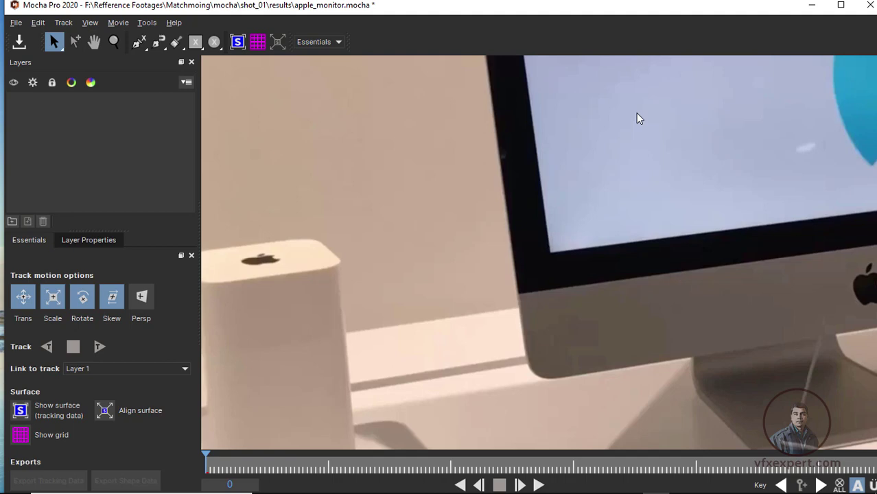
{"action": "key", "text": "f"}
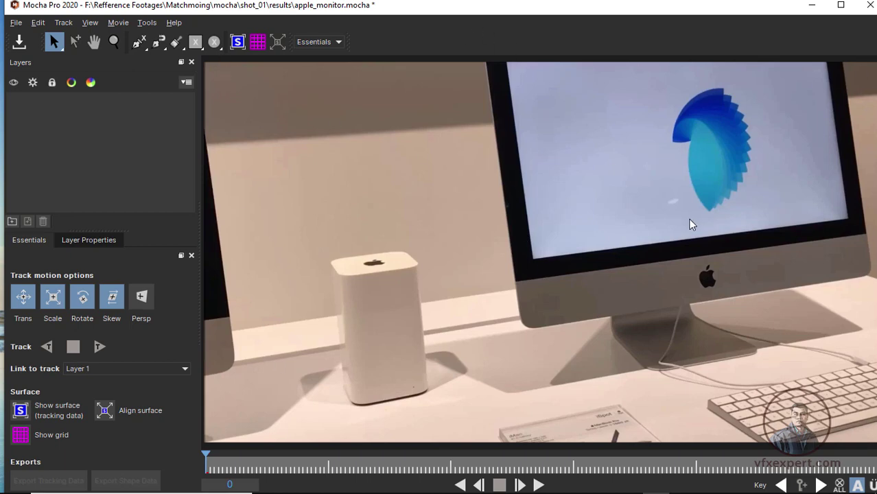
{"action": "scroll", "coordinate": [692, 224], "scroll_direction": "up", "scroll_amount": 3}
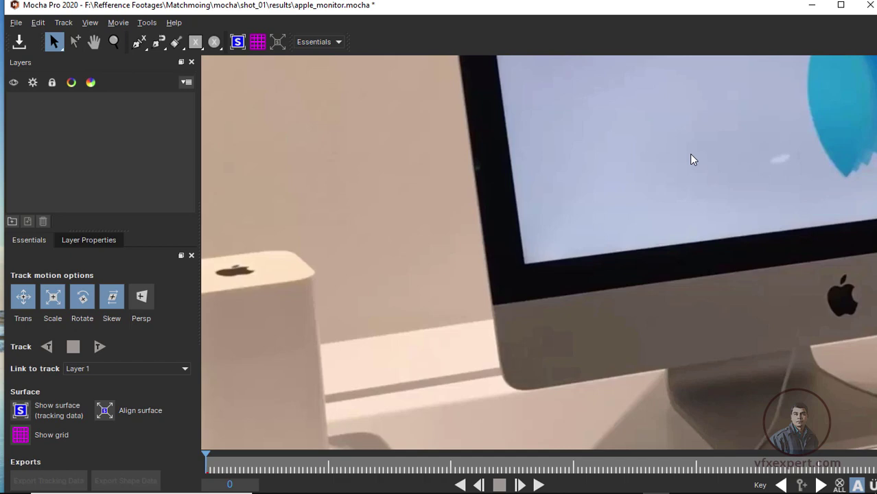
{"action": "scroll", "coordinate": [692, 159], "scroll_direction": "down", "scroll_amount": 3}
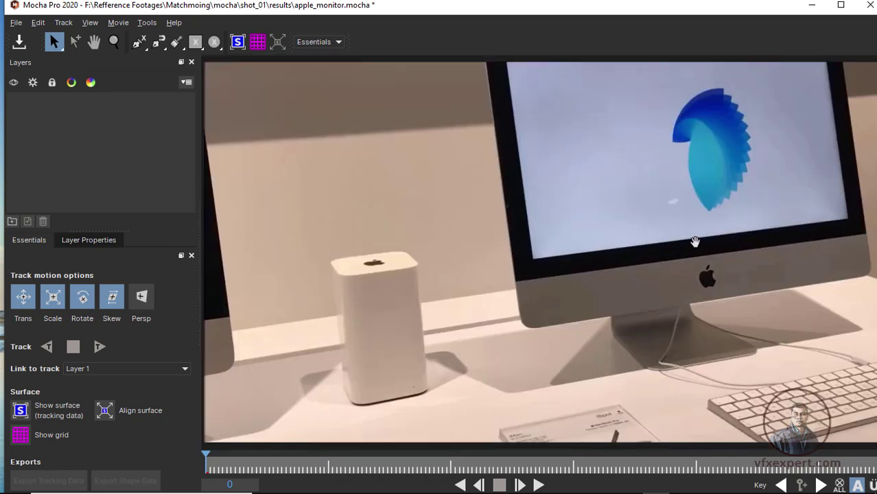
{"action": "key", "text": "x"}
{"action": "left_click_drag", "start_coordinate": [622, 254], "coordinate": [637, 254]}
{"action": "key", "text": "s"}
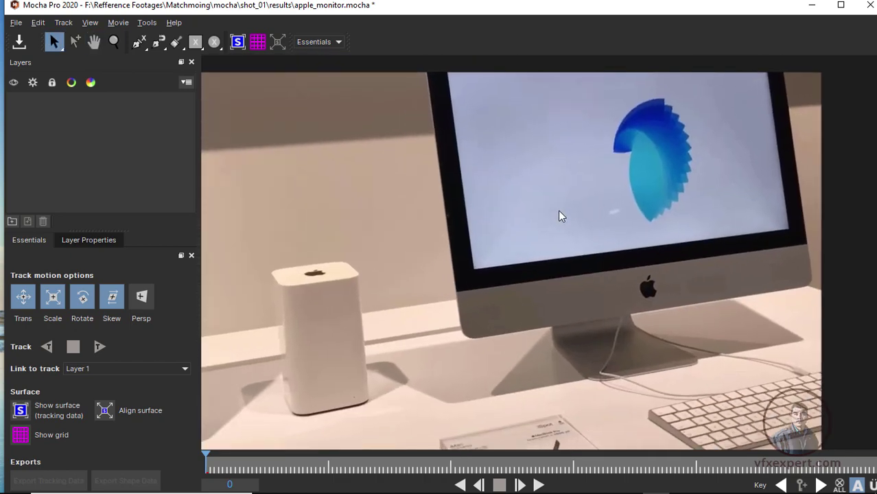
{"action": "key", "text": "z"}
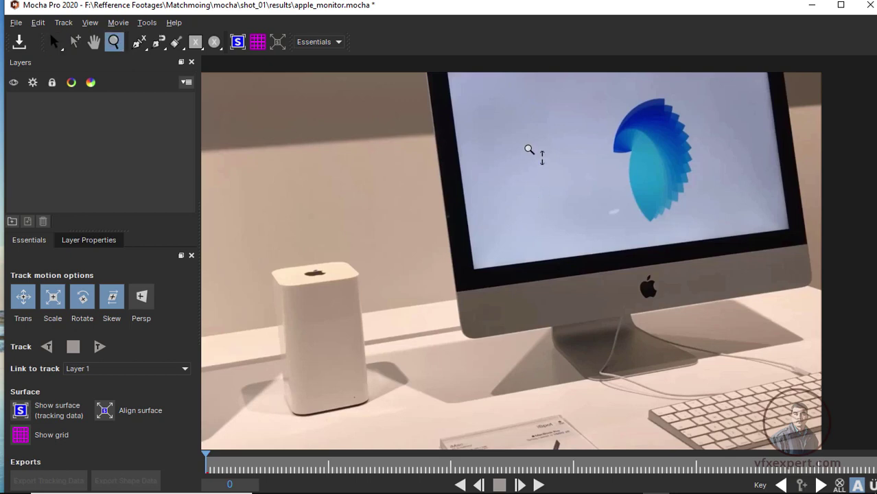
{"action": "left_click_drag", "start_coordinate": [529, 151], "coordinate": [529, 206]}
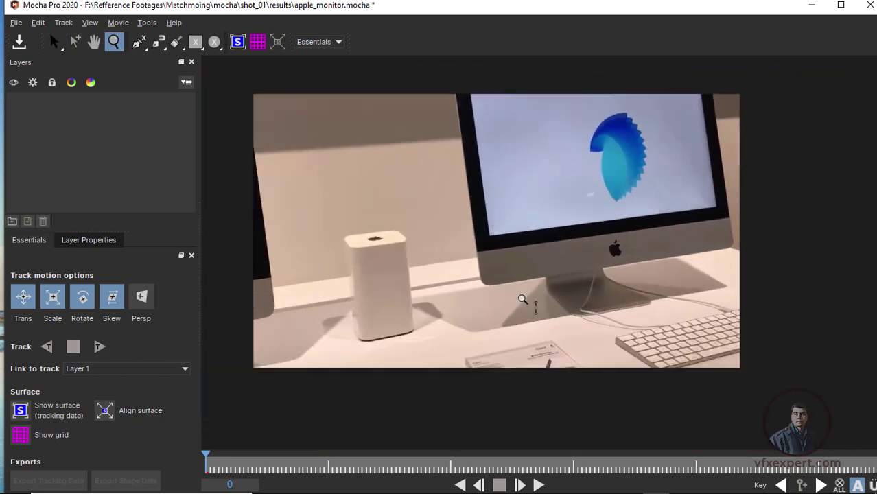
{"action": "key", "text": "s"}
{"action": "left_click_drag", "start_coordinate": [559, 232], "coordinate": [607, 247]}
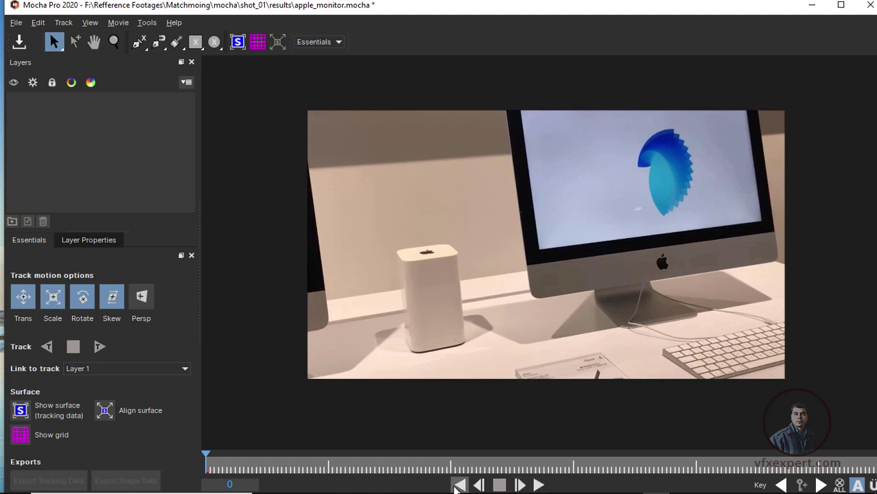
Play and stop the monitor clip, then maximize the Mocha window
{"action": "left_click", "coordinate": [538, 485]}
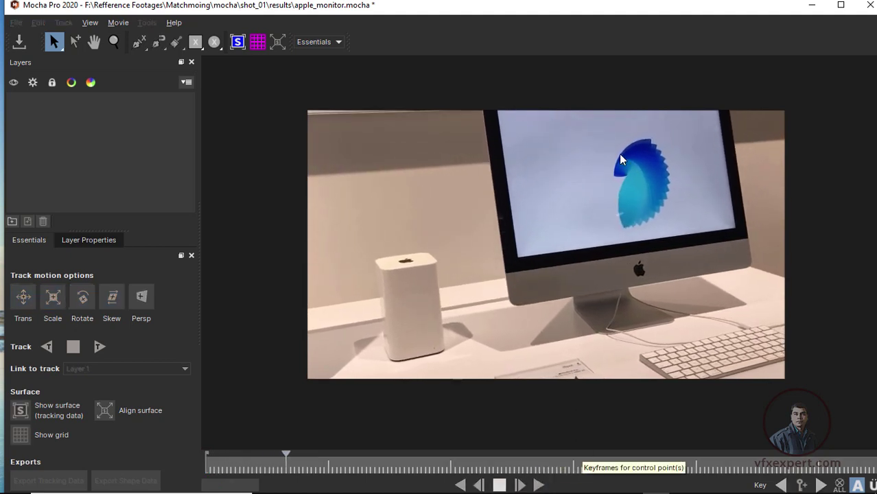
{"action": "left_click", "coordinate": [504, 485]}
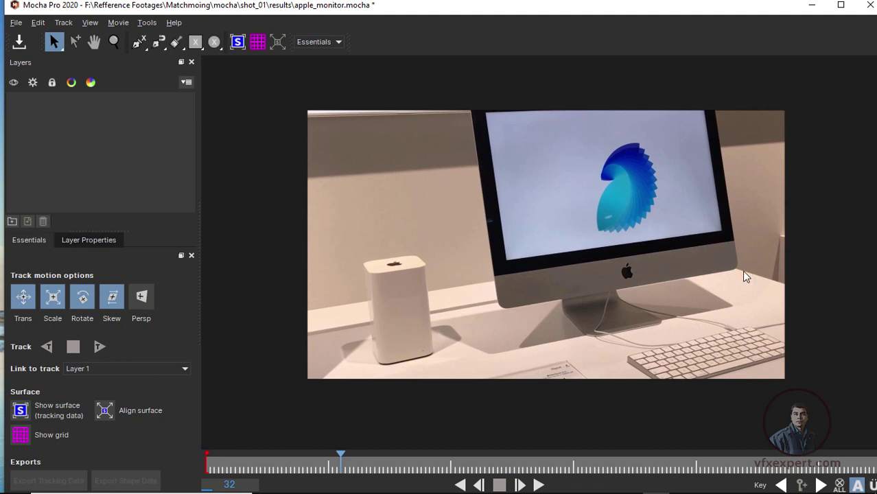
{"action": "double_click", "coordinate": [733, 14]}
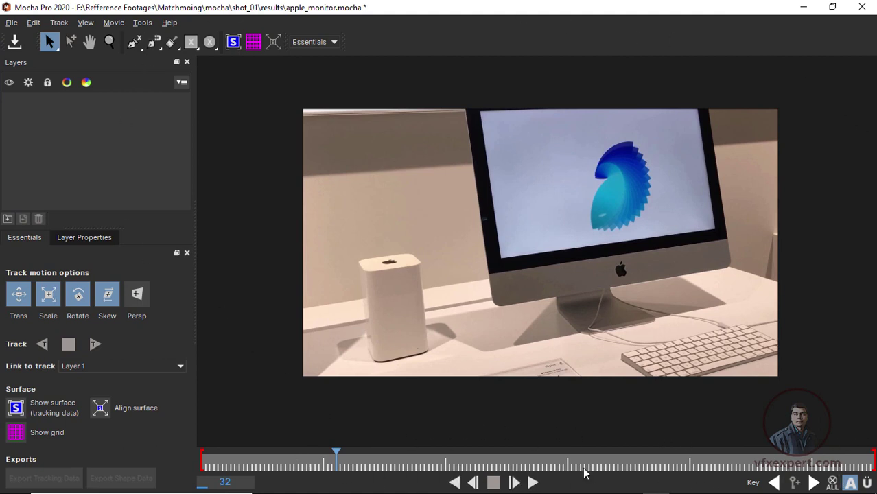
Play again, stop at frame 43, and scrub the clip between frames 31 and 89
{"action": "left_click", "coordinate": [534, 484]}
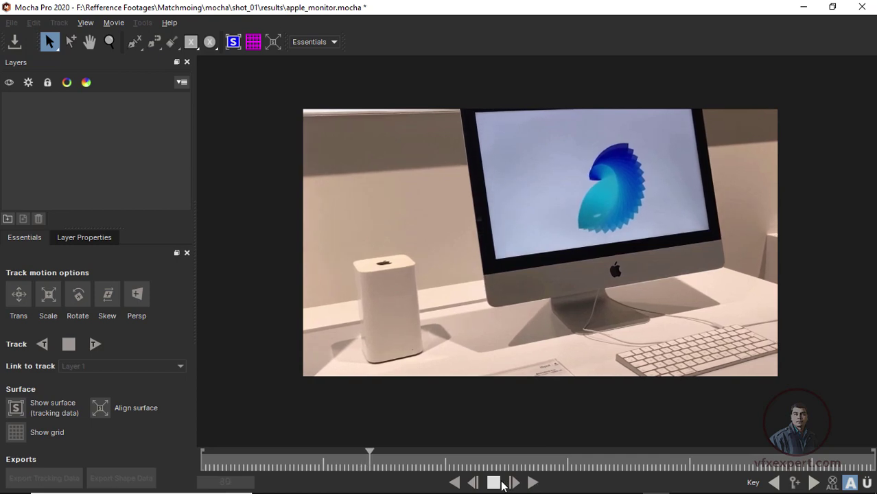
{"action": "left_click", "coordinate": [494, 483]}
{"action": "left_click_drag", "start_coordinate": [382, 457], "coordinate": [576, 457]}
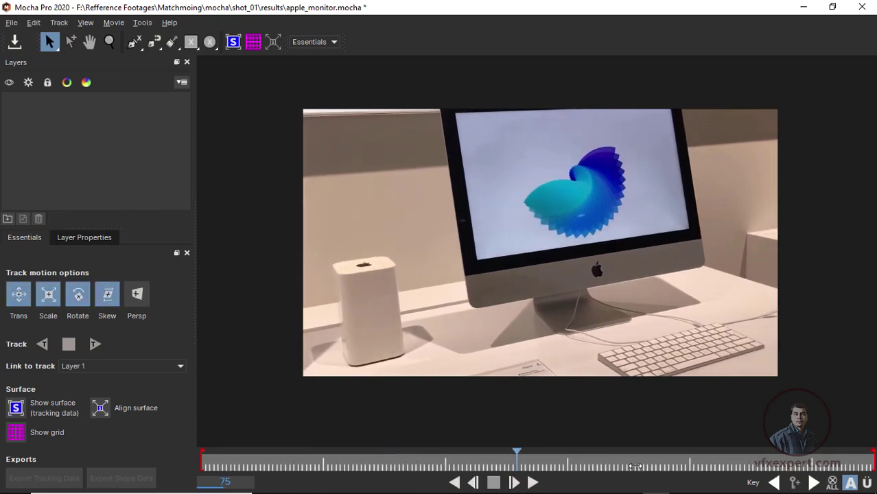
{"action": "mouse_move", "coordinate": [485, 446]}
{"action": "left_mouse_down"}
{"action": "mouse_move", "coordinate": [546, 462]}
{"action": "mouse_move", "coordinate": [497, 462]}
{"action": "left_mouse_up"}
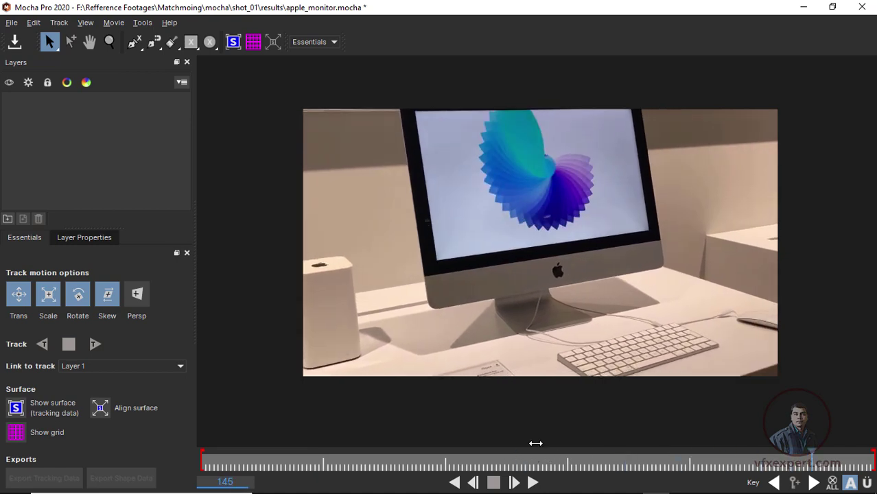
{"action": "left_click_drag", "start_coordinate": [667, 464], "coordinate": [491, 422]}
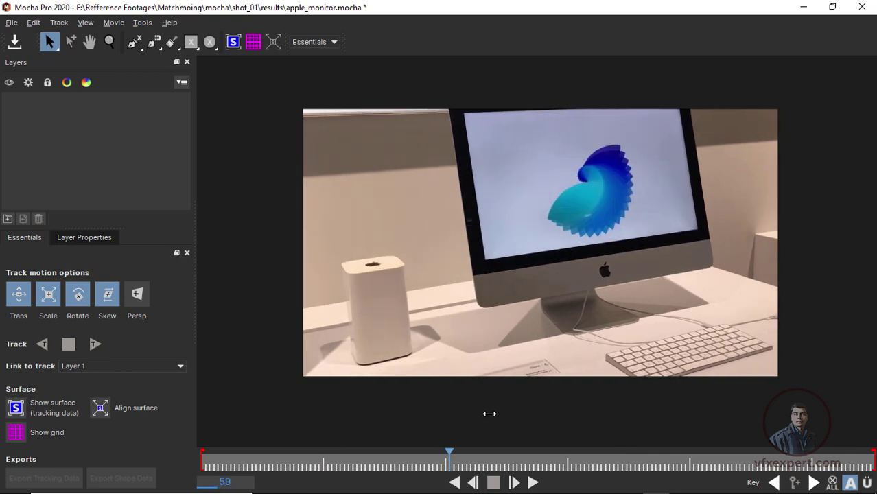
{"action": "left_click_drag", "start_coordinate": [490, 422], "coordinate": [481, 412]}
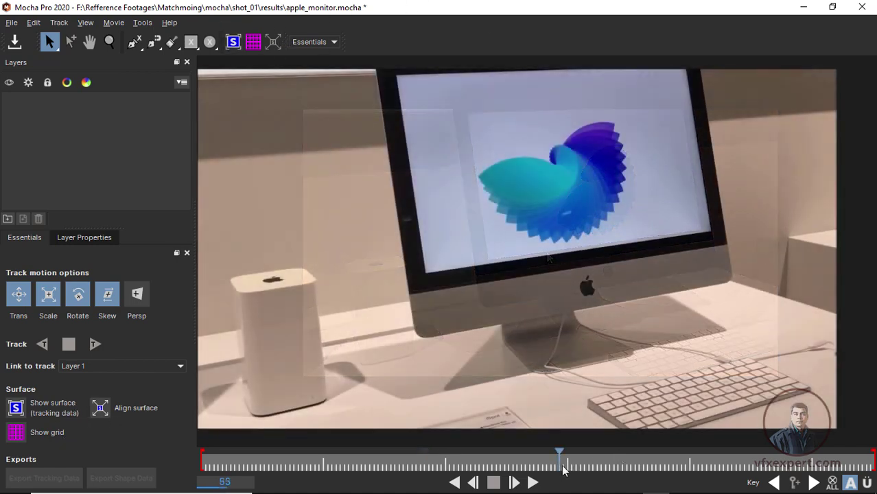
{"action": "left_click", "coordinate": [475, 453]}
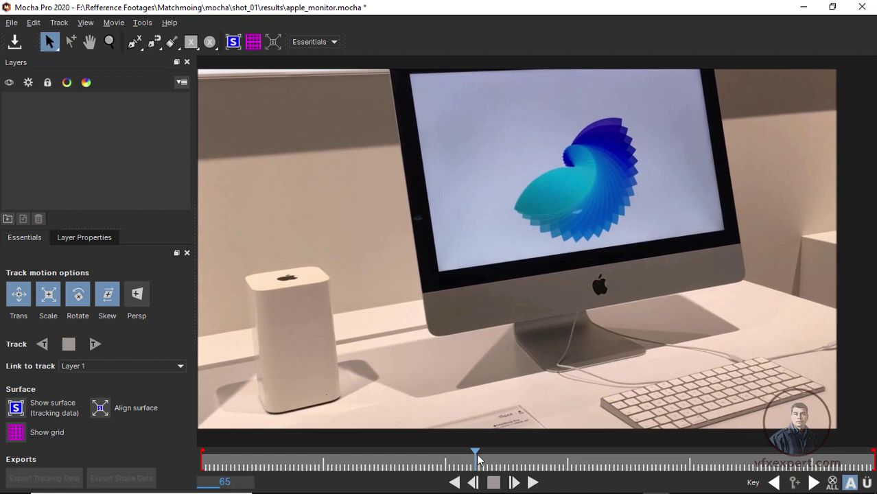
{"action": "left_click", "coordinate": [624, 464]}
{"action": "mouse_move", "coordinate": [625, 465]}
{"action": "left_mouse_down"}
{"action": "mouse_move", "coordinate": [597, 460]}
{"action": "mouse_move", "coordinate": [726, 455]}
{"action": "left_mouse_up"}
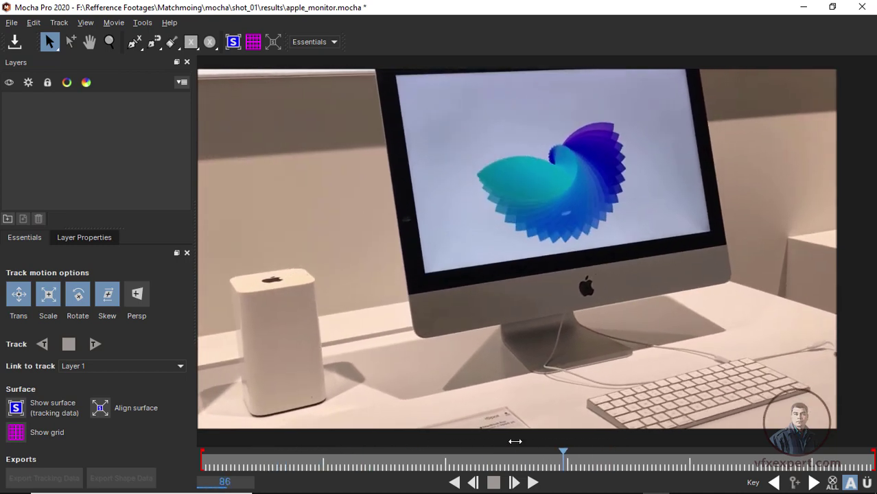
{"action": "left_click", "coordinate": [726, 454]}
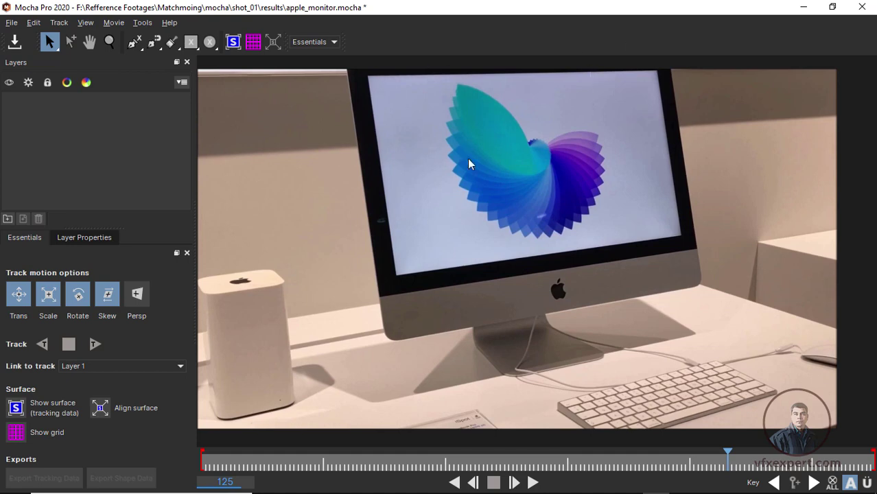
{"action": "mouse_move", "coordinate": [718, 460]}
{"action": "left_mouse_down"}
{"action": "mouse_move", "coordinate": [534, 452]}
{"action": "mouse_move", "coordinate": [565, 459]}
{"action": "left_mouse_up"}
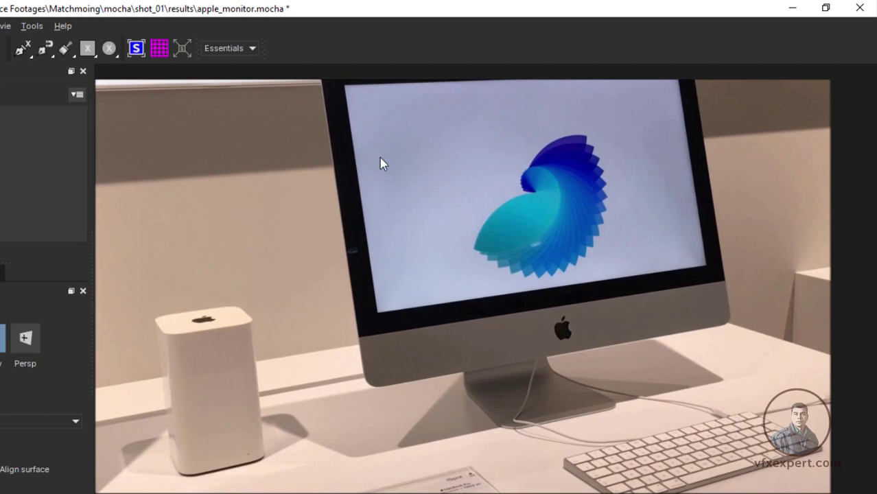
Browse the X-Spline, Bezier and X/B tool flyouts and pick X-spline drawing
{"action": "left_click", "coordinate": [22, 52]}
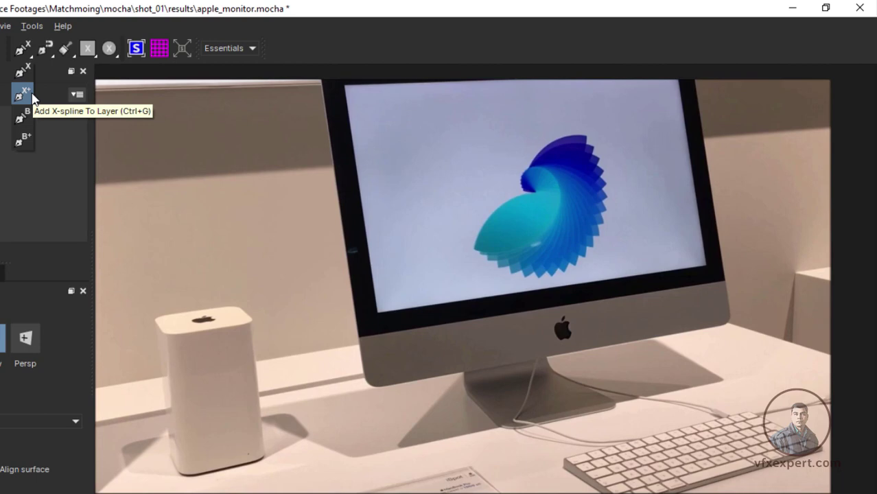
{"action": "left_click", "coordinate": [47, 51]}
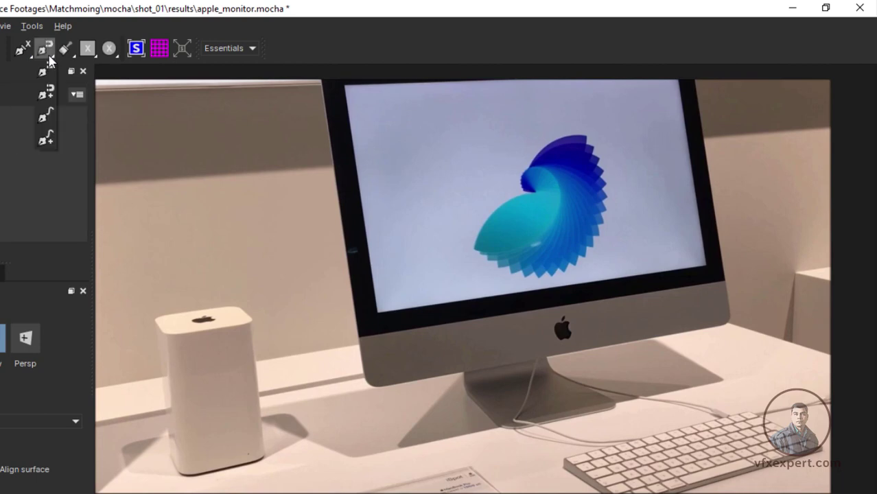
{"action": "left_click", "coordinate": [88, 49]}
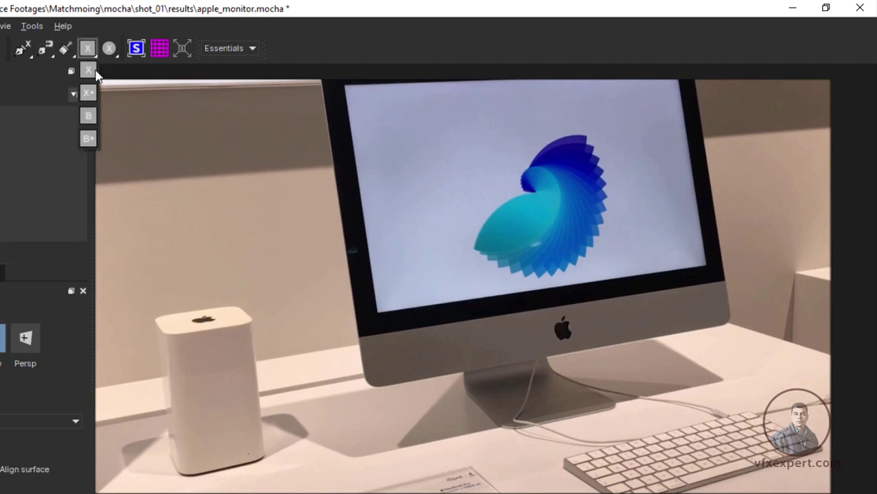
{"action": "left_click", "coordinate": [89, 68]}
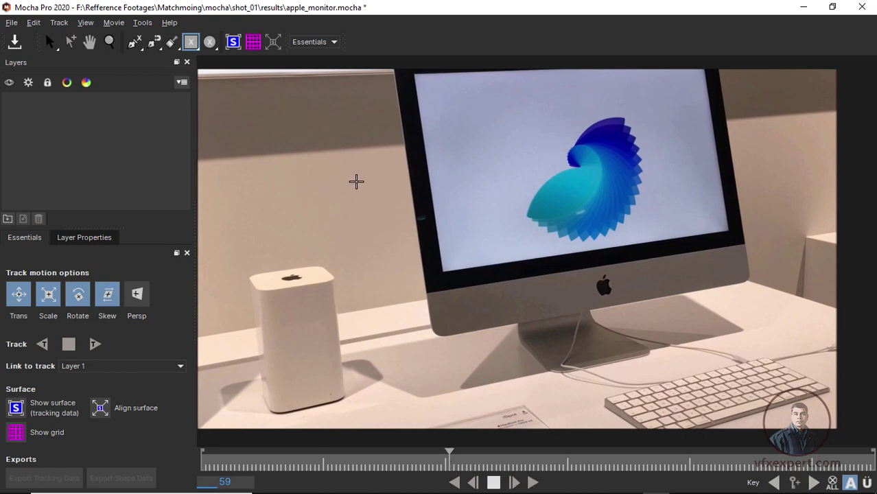
Scrub the monitor clip between frames 5 and 132, then pick the Create X-Spline Layer tool
{"action": "left_click", "coordinate": [49, 42]}
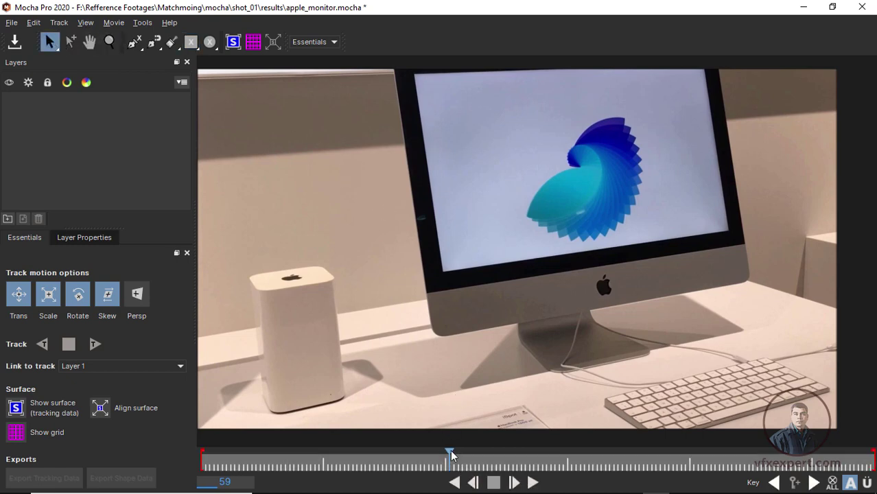
{"action": "left_click_drag", "start_coordinate": [449, 457], "coordinate": [223, 456]}
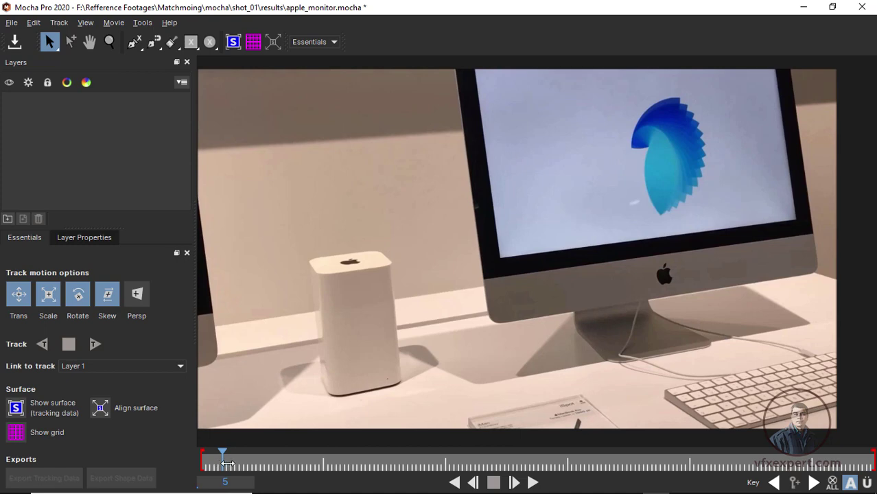
{"action": "mouse_move", "coordinate": [228, 464]}
{"action": "left_mouse_down"}
{"action": "mouse_move", "coordinate": [780, 458]}
{"action": "mouse_move", "coordinate": [446, 455]}
{"action": "left_mouse_up"}
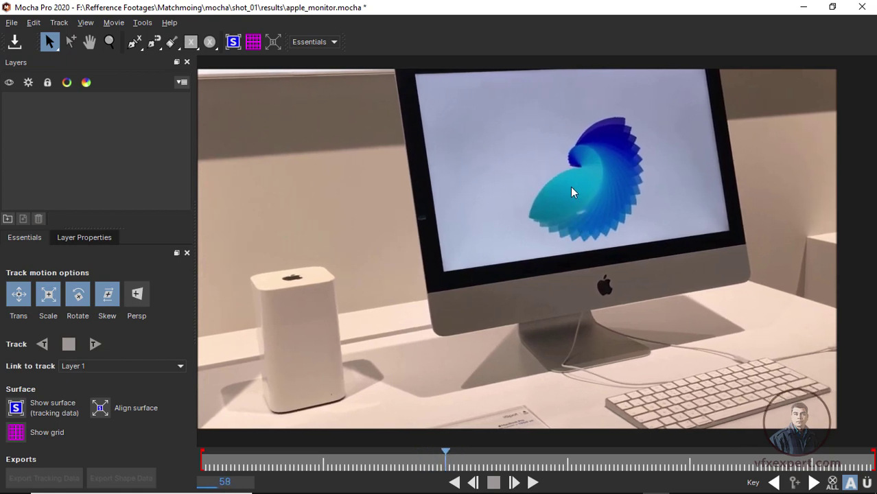
{"action": "left_click", "coordinate": [136, 43]}
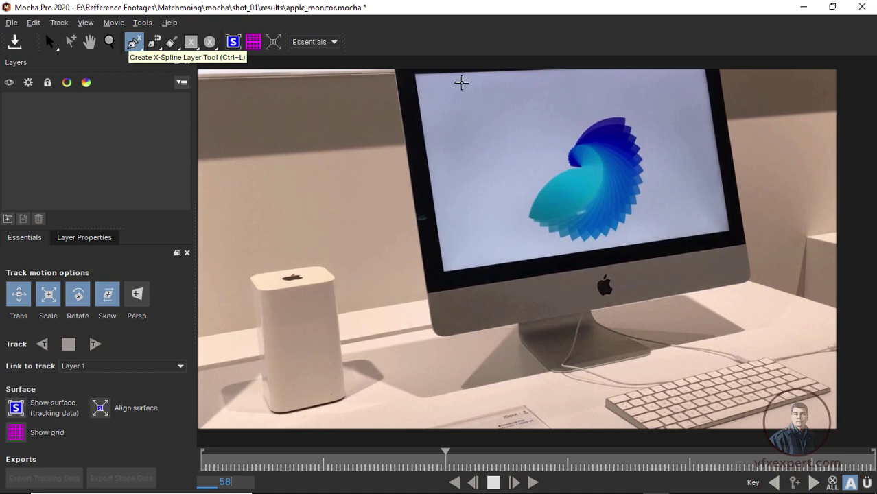
Draw a closed X-spline around the iMac screen's four corners at frame 58, then switch to Select
{"action": "left_click", "coordinate": [411, 121]}
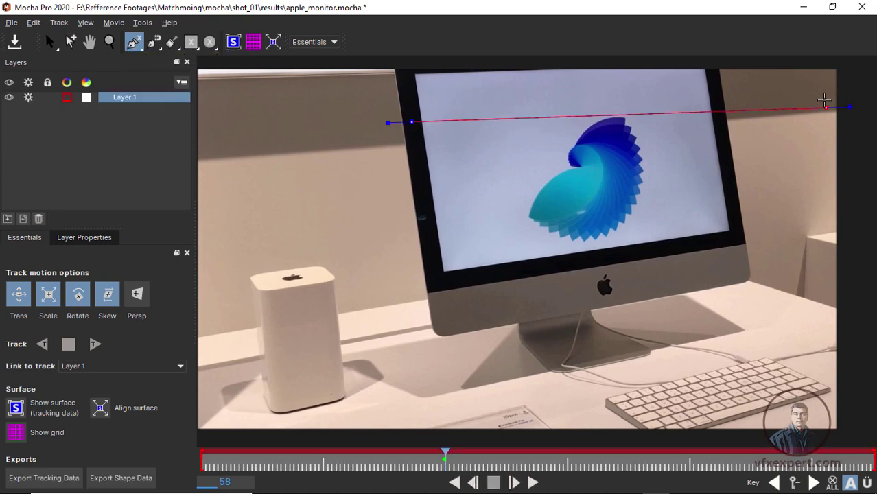
{"action": "left_click", "coordinate": [714, 85]}
{"action": "left_click", "coordinate": [725, 337]}
{"action": "left_click_drag", "start_coordinate": [725, 337], "coordinate": [739, 270]}
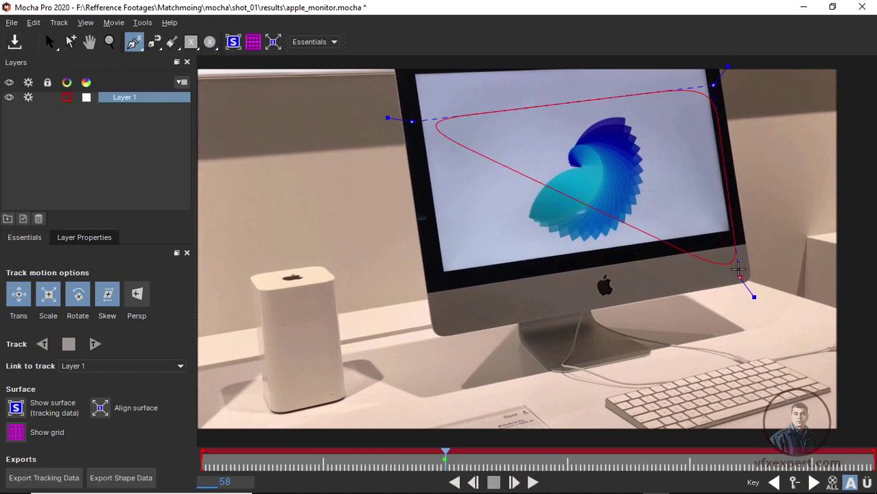
{"action": "left_click_drag", "start_coordinate": [405, 344], "coordinate": [444, 315]}
{"action": "right_click", "coordinate": [444, 314]}
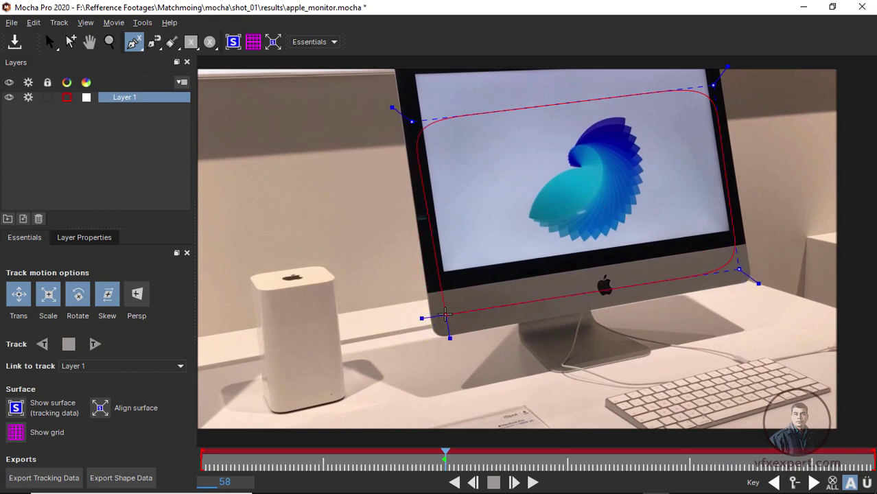
{"action": "mouse_move", "coordinate": [425, 206]}
{"action": "left_mouse_down"}
{"action": "mouse_move", "coordinate": [403, 262]}
{"action": "mouse_move", "coordinate": [421, 223]}
{"action": "left_mouse_up"}
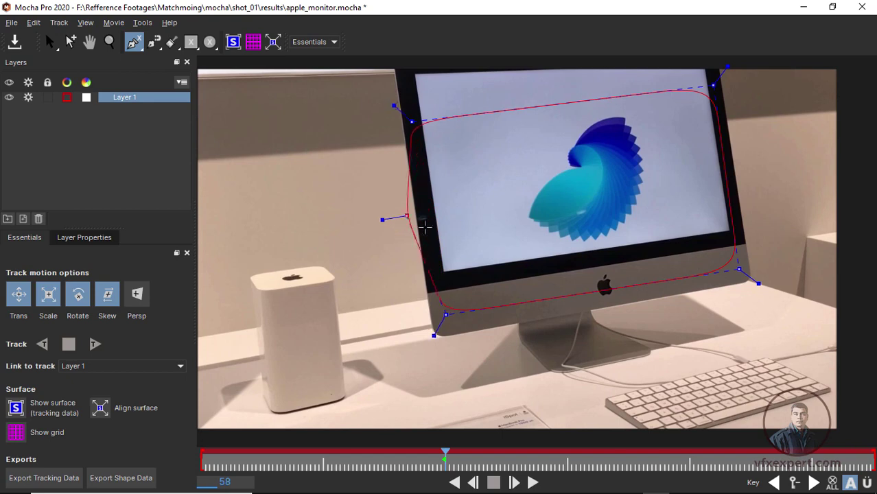
{"action": "key", "text": "s"}
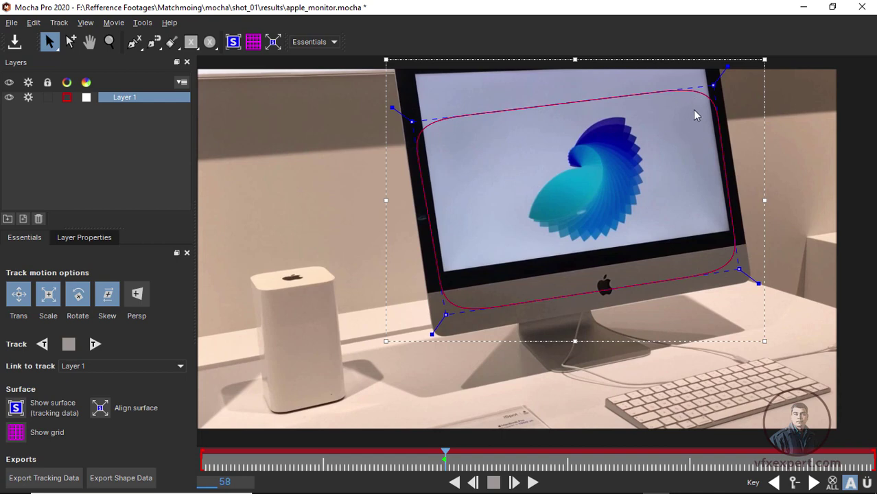
Sharpen the mask's curves and move its four points onto the monitor's corners
{"action": "left_click_drag", "start_coordinate": [726, 66], "coordinate": [724, 71]}
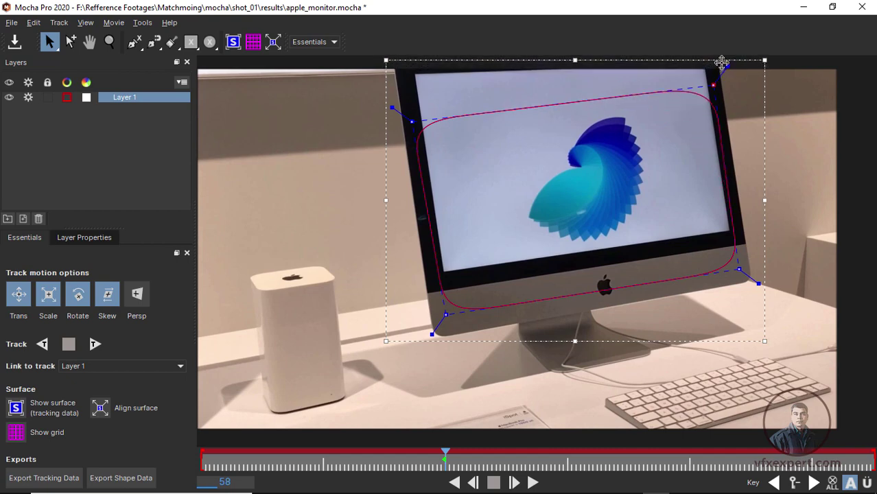
{"action": "left_click_drag", "start_coordinate": [393, 106], "coordinate": [389, 106]}
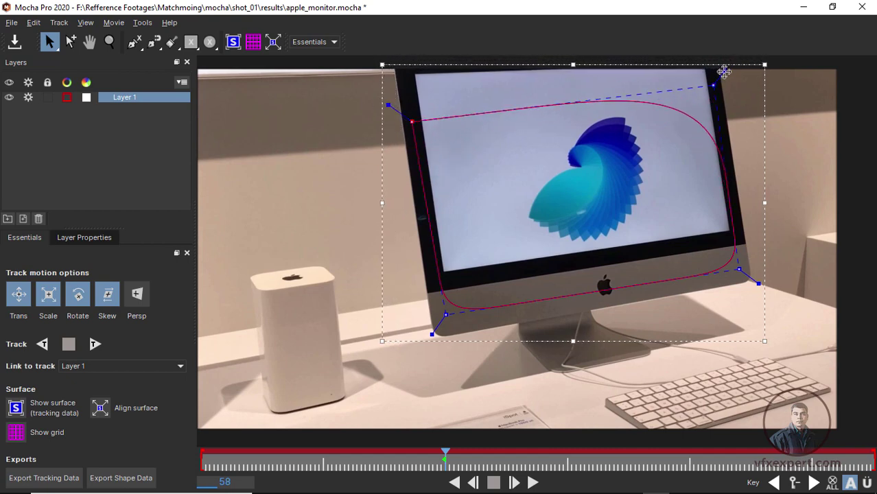
{"action": "left_click_drag", "start_coordinate": [724, 70], "coordinate": [731, 63]}
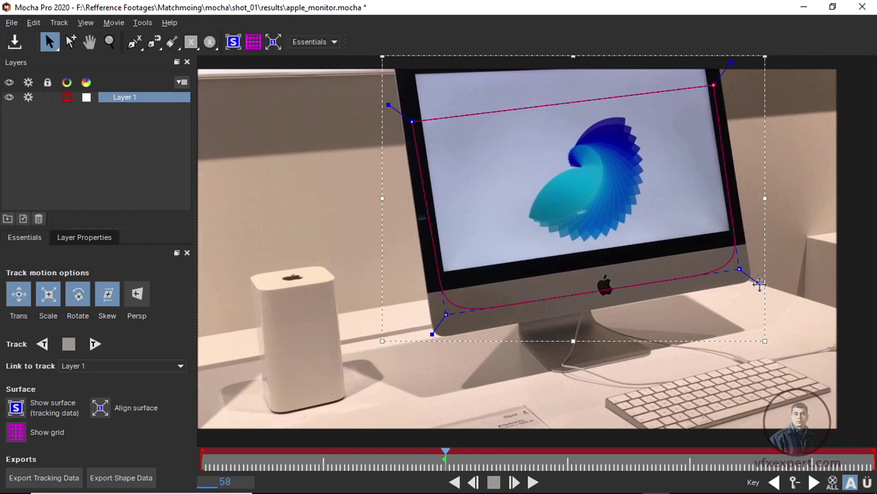
{"action": "left_click_drag", "start_coordinate": [759, 283], "coordinate": [763, 287]}
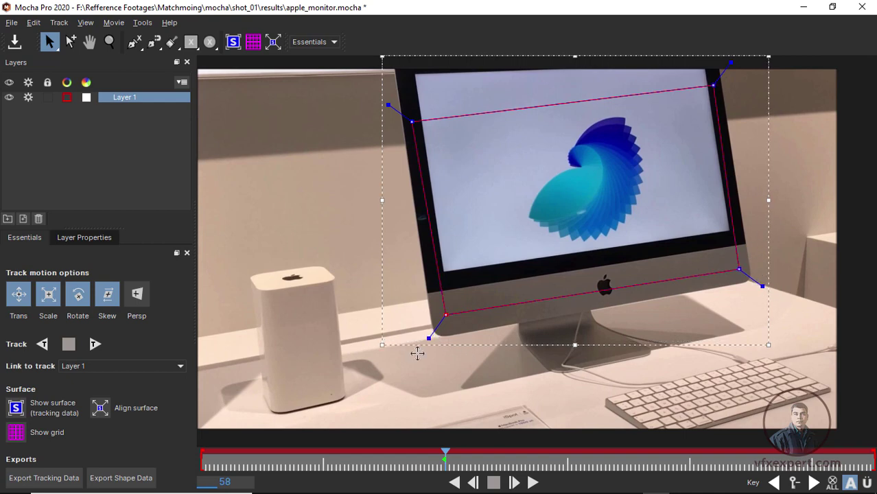
{"action": "mouse_move", "coordinate": [458, 283]}
{"action": "left_mouse_down"}
{"action": "mouse_move", "coordinate": [447, 300]}
{"action": "mouse_move", "coordinate": [457, 280]}
{"action": "left_mouse_up"}
{"action": "left_click_drag", "start_coordinate": [408, 123], "coordinate": [414, 89]}
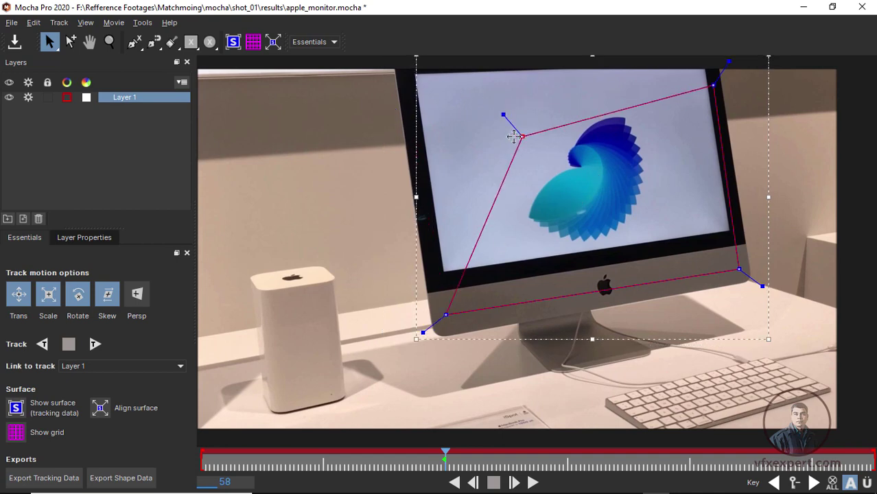
{"action": "left_click_drag", "start_coordinate": [715, 85], "coordinate": [714, 71]}
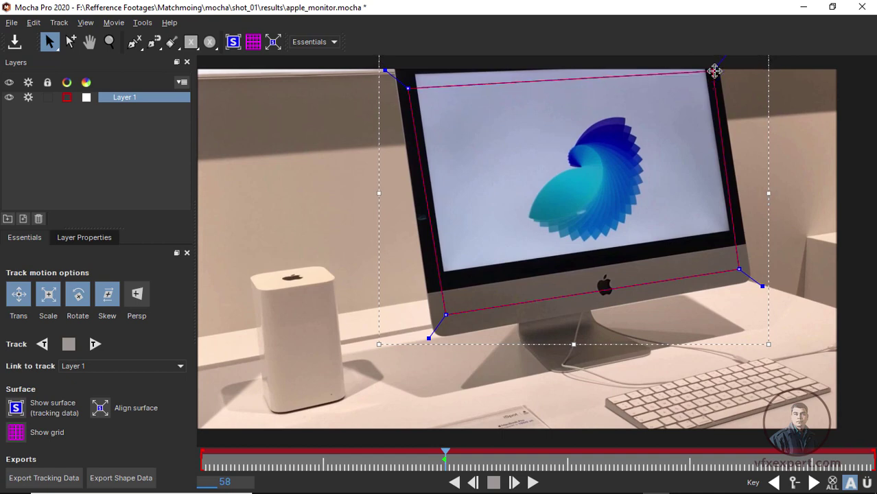
{"action": "left_click_drag", "start_coordinate": [739, 270], "coordinate": [744, 258]}
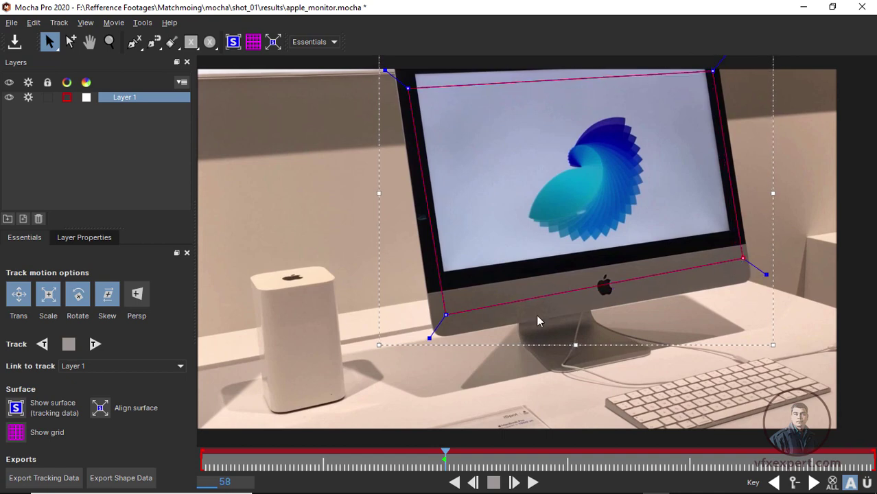
{"action": "left_click_drag", "start_coordinate": [449, 310], "coordinate": [437, 309]}
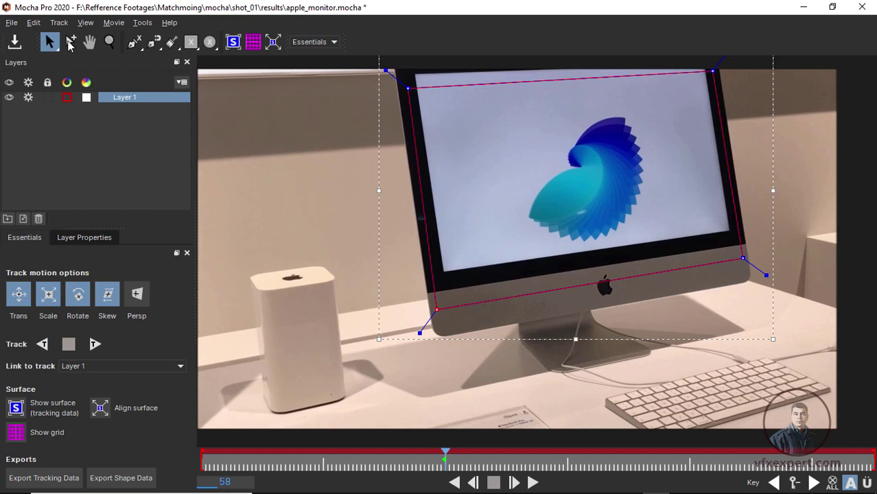
Save the project with File > Save Project
{"action": "left_click", "coordinate": [12, 22]}
{"action": "left_click", "coordinate": [31, 113]}
{"action": "left_click", "coordinate": [30, 22]}
{"action": "mouse_move", "coordinate": [12, 22]}
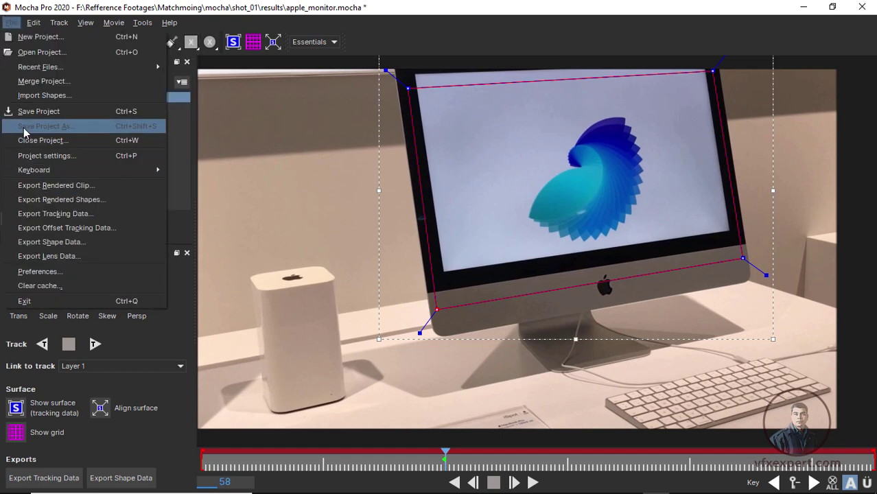
{"action": "left_click", "coordinate": [51, 117]}
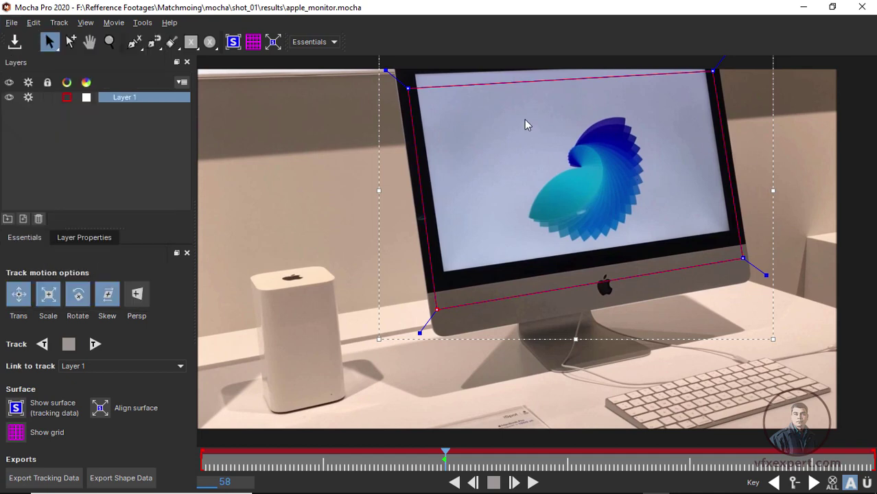
Fine-tune the top-left and top-right mask corners onto the screen edge, then save with Ctrl+S
{"action": "left_click_drag", "start_coordinate": [408, 89], "coordinate": [406, 106]}
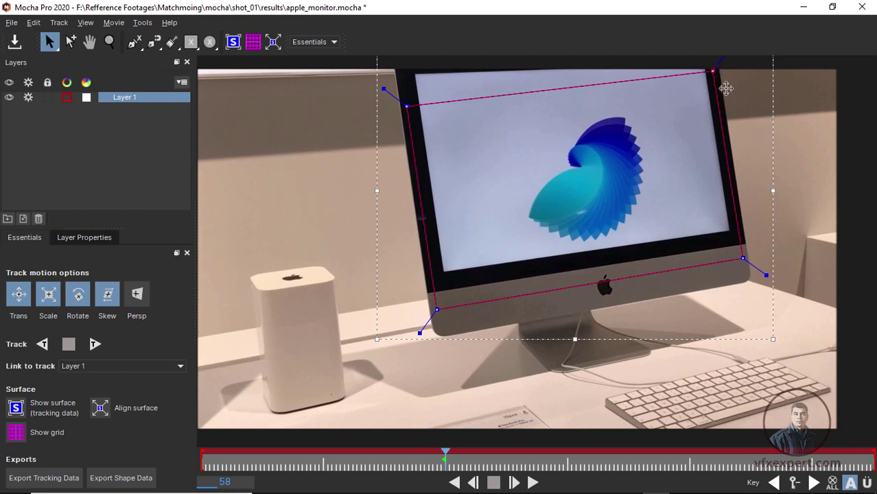
{"action": "left_click_drag", "start_coordinate": [727, 88], "coordinate": [721, 86]}
{"action": "left_click_drag", "start_coordinate": [406, 103], "coordinate": [402, 100]}
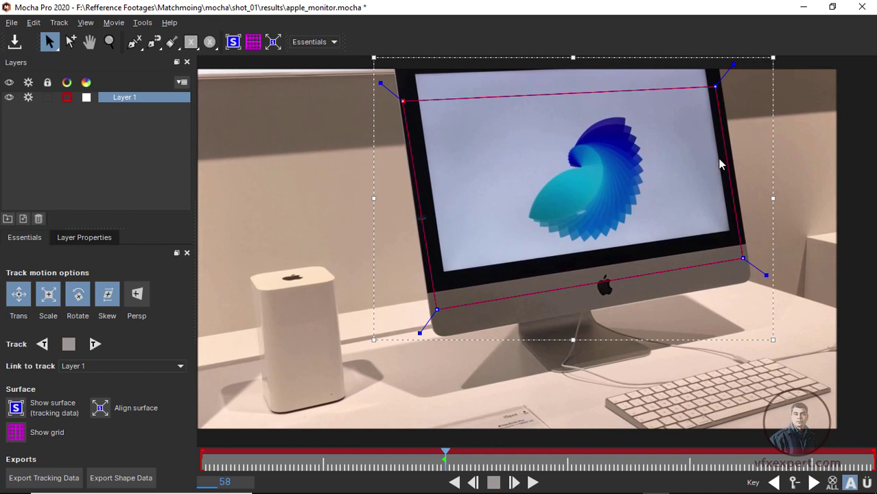
{"action": "mouse_move", "coordinate": [403, 101]}
{"action": "left_mouse_down"}
{"action": "mouse_move", "coordinate": [416, 73]}
{"action": "mouse_move", "coordinate": [413, 118]}
{"action": "mouse_move", "coordinate": [409, 96]}
{"action": "mouse_move", "coordinate": [413, 108]}
{"action": "left_mouse_up"}
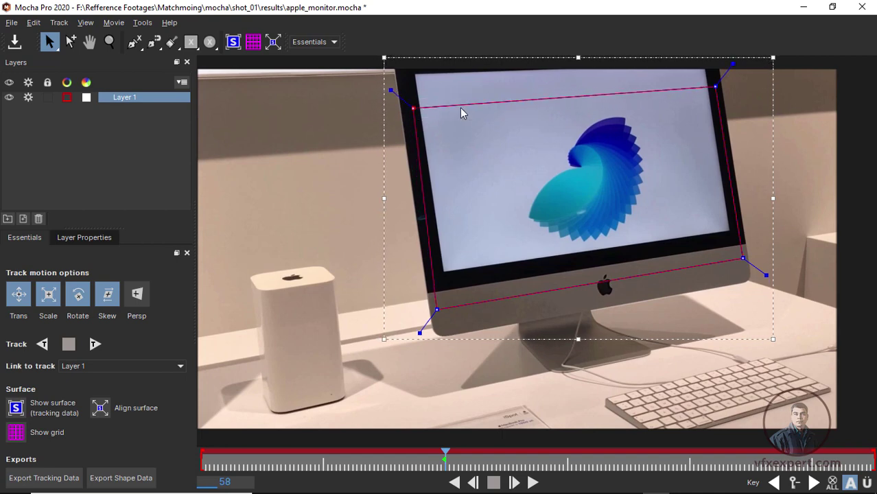
{"action": "left_click_drag", "start_coordinate": [715, 86], "coordinate": [712, 83]}
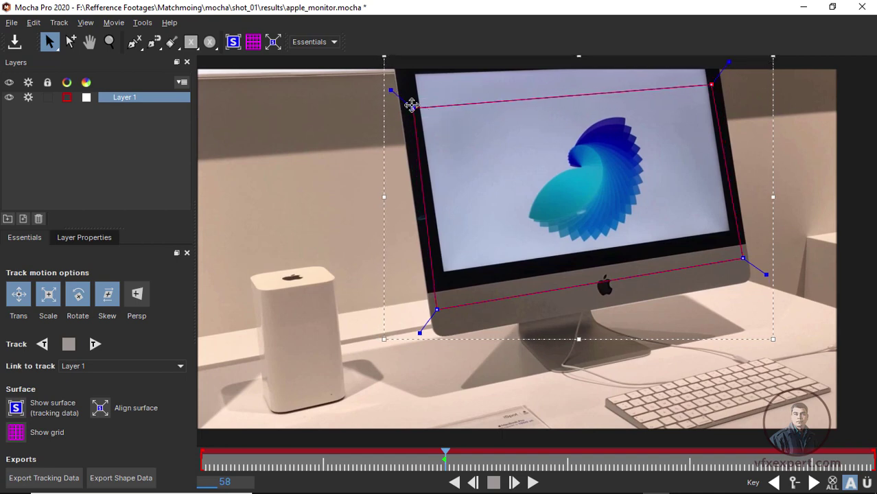
{"action": "left_click_drag", "start_coordinate": [411, 103], "coordinate": [407, 104]}
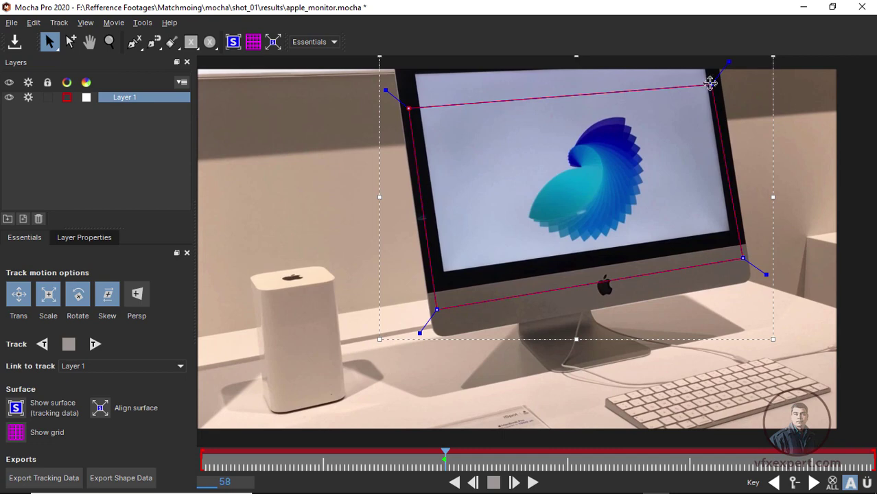
{"action": "left_click_drag", "start_coordinate": [712, 84], "coordinate": [717, 82]}
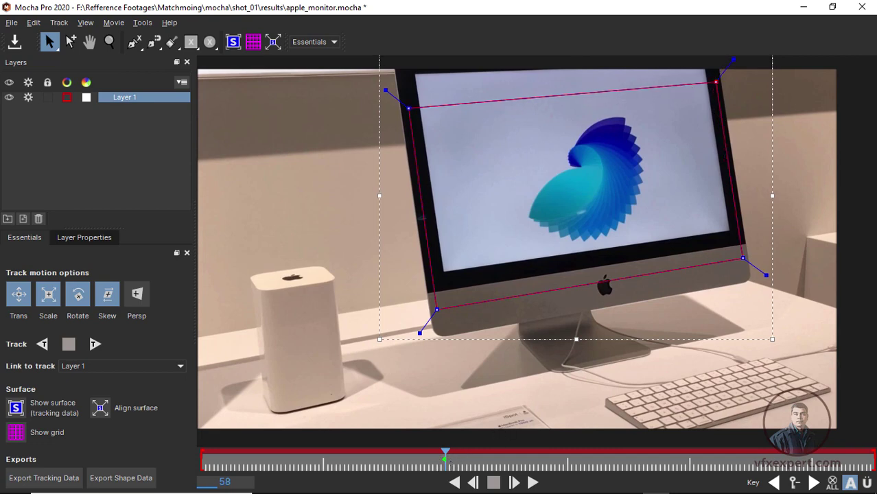
{"action": "mouse_move", "coordinate": [233, 488]}
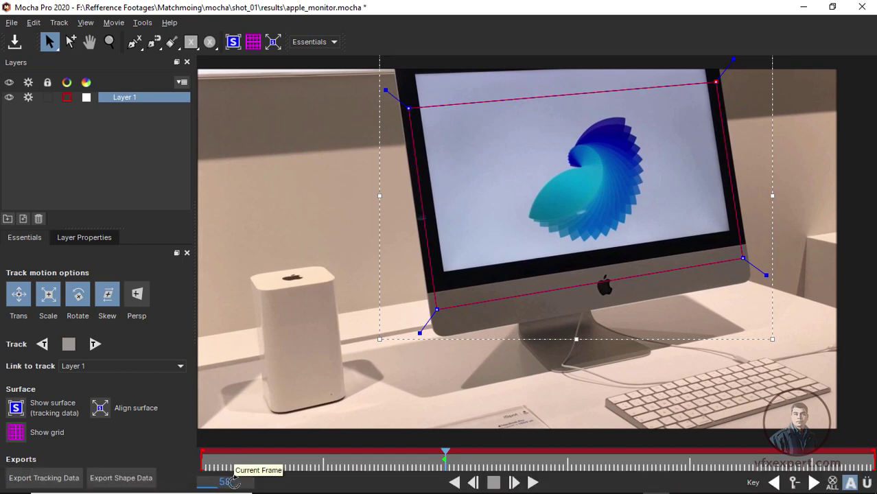
{"action": "key", "text": "ctrl+s"}
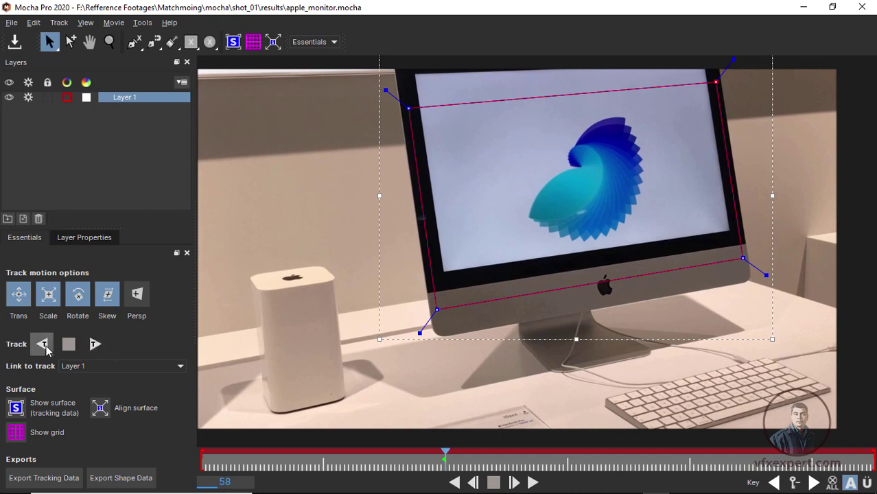
Track Layer 1 forward from frame 58, stopping around frame 95
{"action": "left_click", "coordinate": [43, 344]}
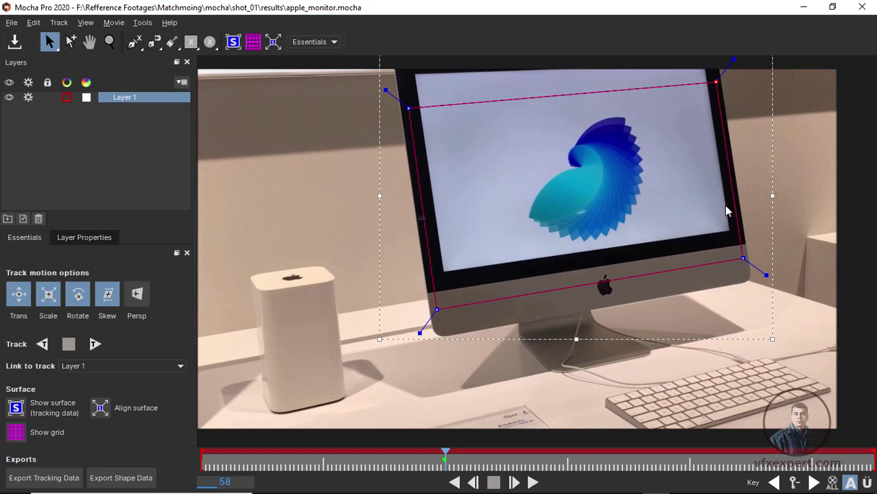
{"action": "left_click", "coordinate": [95, 344]}
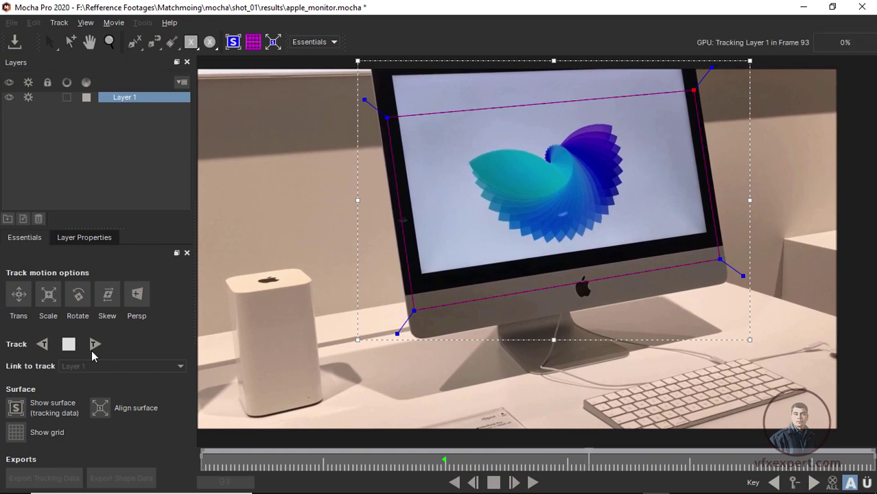
{"action": "left_click", "coordinate": [70, 349]}
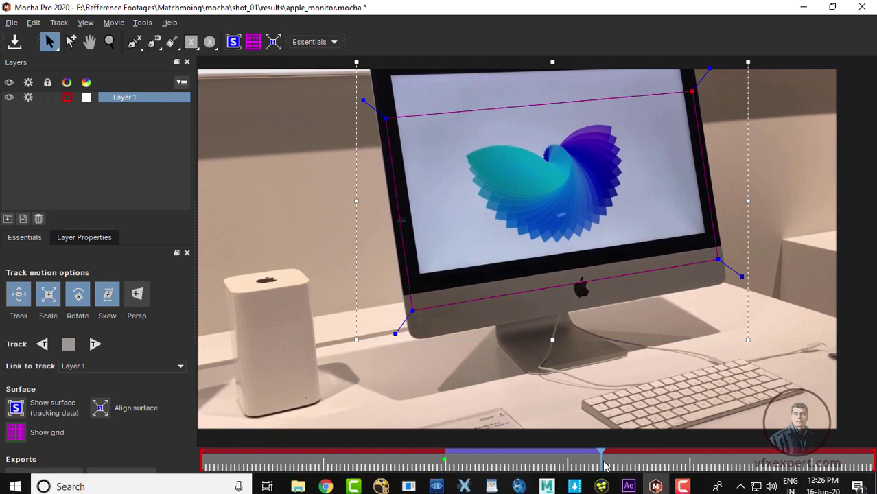
Scrub frames 86–94 to confirm Layer 1's surface stays on the monitor's corners
{"action": "left_click_drag", "start_coordinate": [601, 460], "coordinate": [552, 453]}
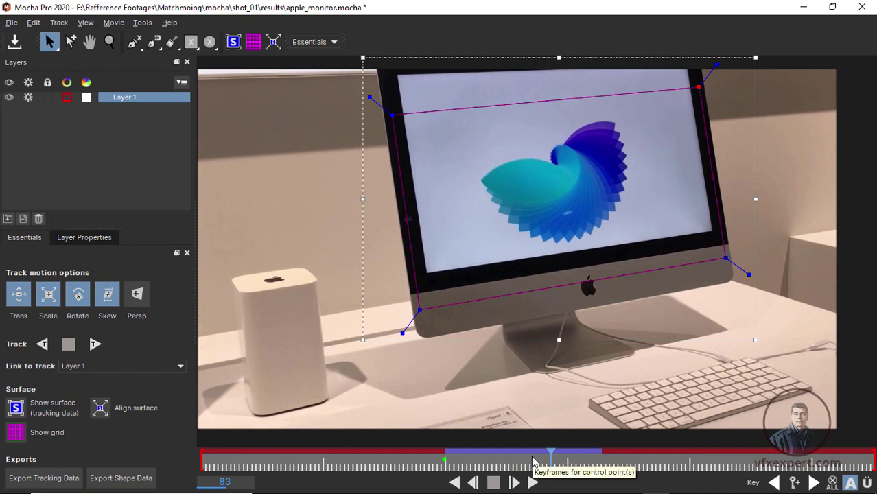
{"action": "mouse_move", "coordinate": [534, 462]}
{"action": "left_mouse_down"}
{"action": "mouse_move", "coordinate": [572, 458]}
{"action": "mouse_move", "coordinate": [562, 447]}
{"action": "mouse_move", "coordinate": [583, 457]}
{"action": "left_mouse_up"}
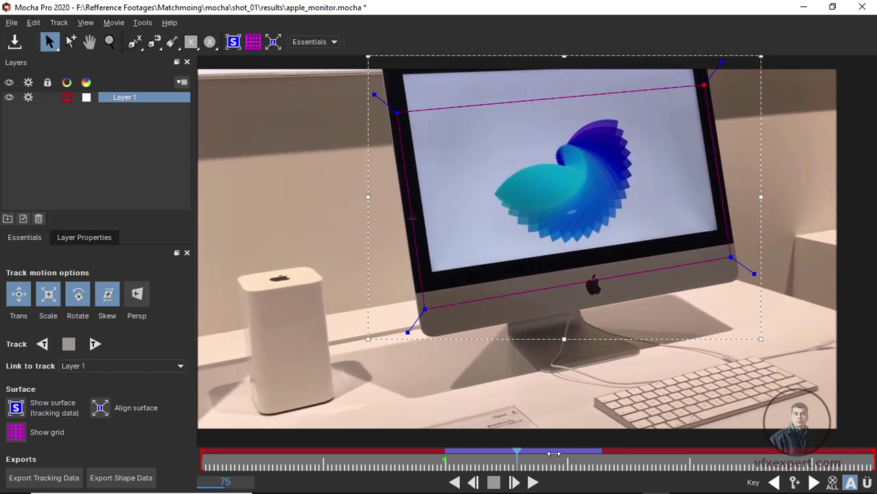
{"action": "mouse_move", "coordinate": [599, 460]}
{"action": "left_mouse_down"}
{"action": "mouse_move", "coordinate": [664, 463]}
{"action": "mouse_move", "coordinate": [594, 457]}
{"action": "left_mouse_up"}
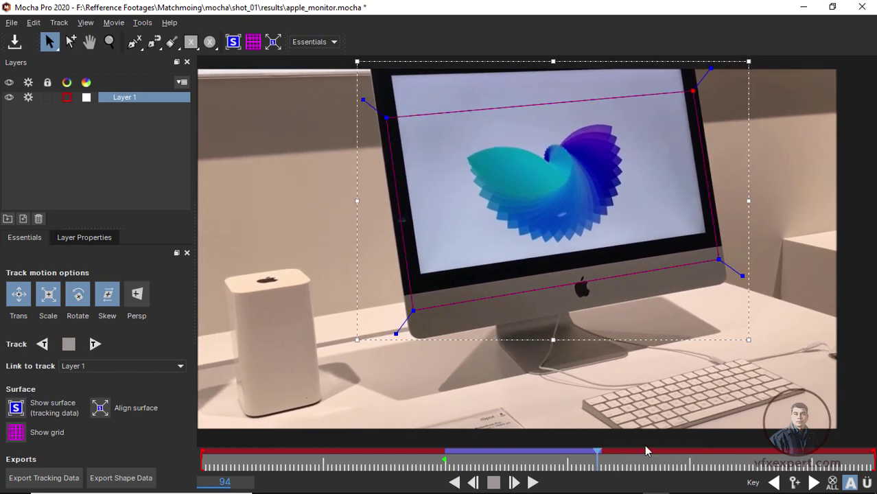
Continue tracking Layer 1 forward to frame 111, then return to frame 92
{"action": "left_click", "coordinate": [96, 346]}
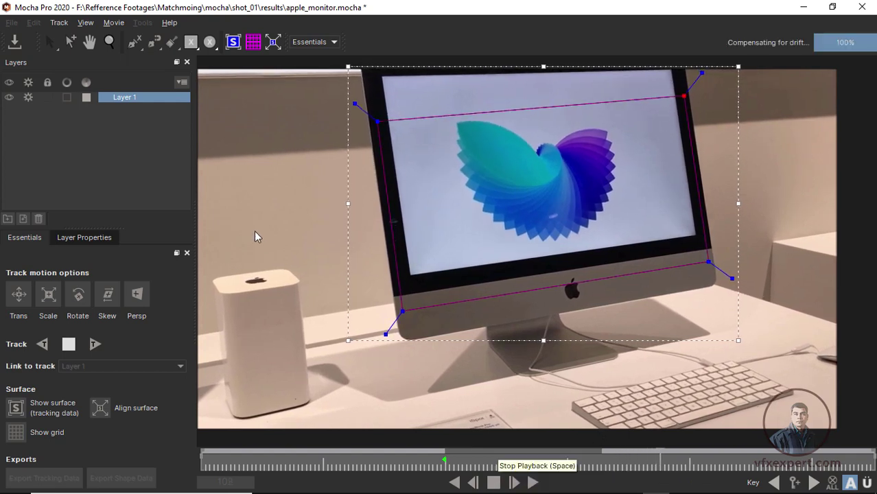
{"action": "left_click", "coordinate": [69, 348]}
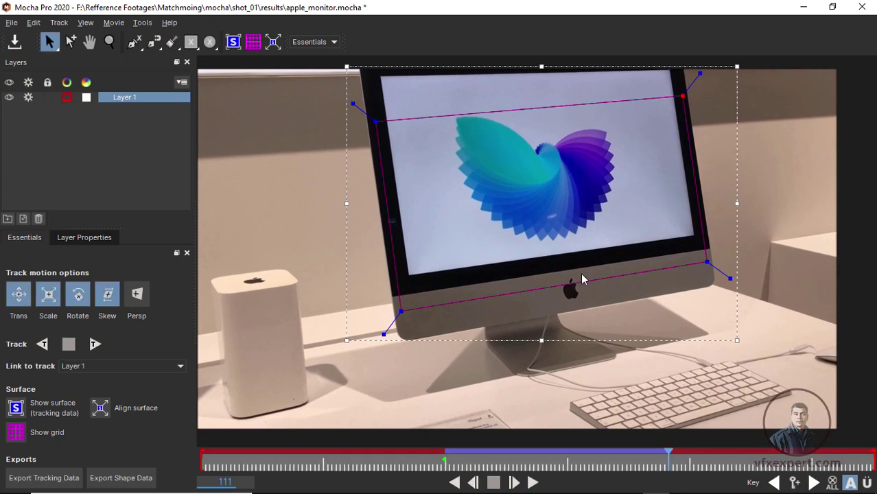
{"action": "left_click_drag", "start_coordinate": [668, 458], "coordinate": [589, 458]}
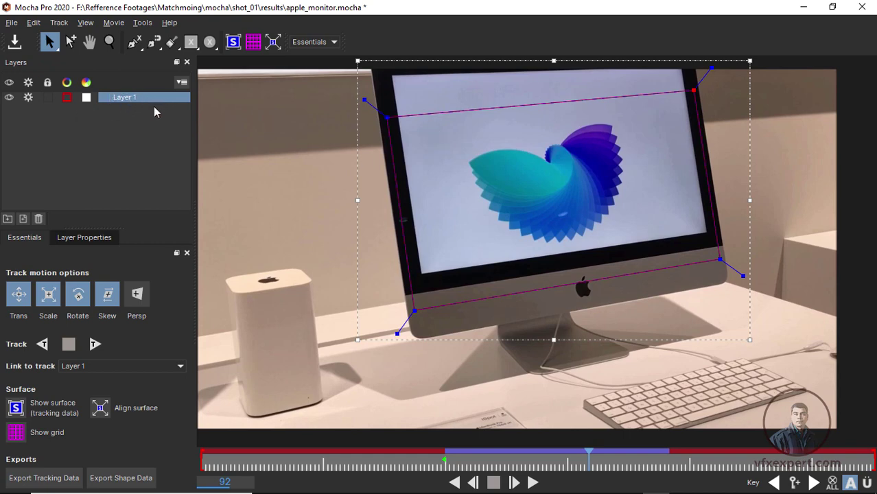
Rename Layer 1 to 'track 1' and reselect it in the layer list
{"action": "left_click", "coordinate": [11, 98]}
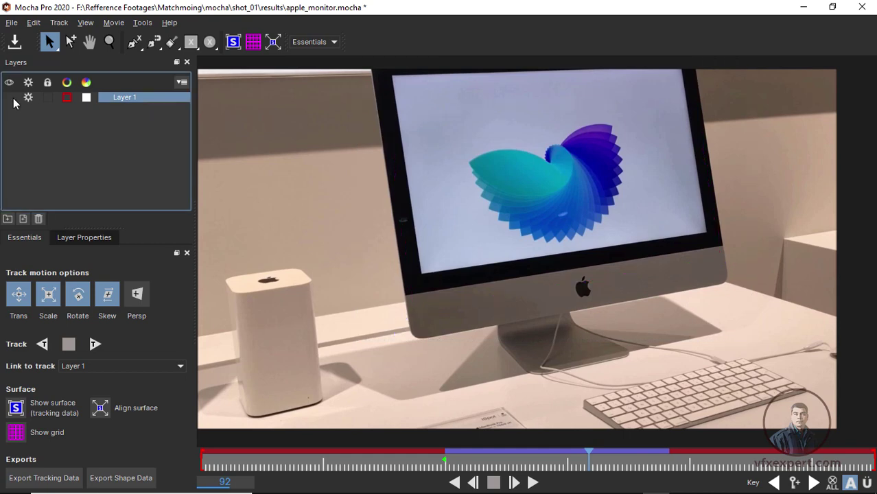
{"action": "left_click", "coordinate": [12, 100]}
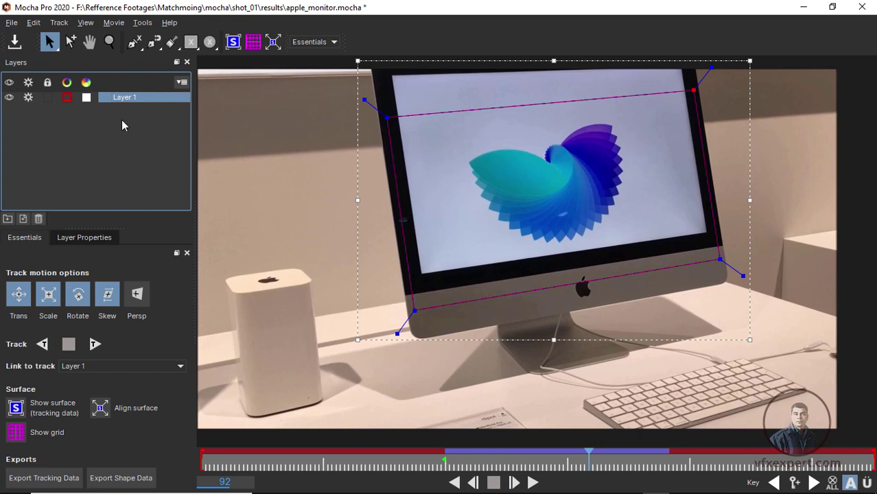
{"action": "double_click", "coordinate": [138, 100]}
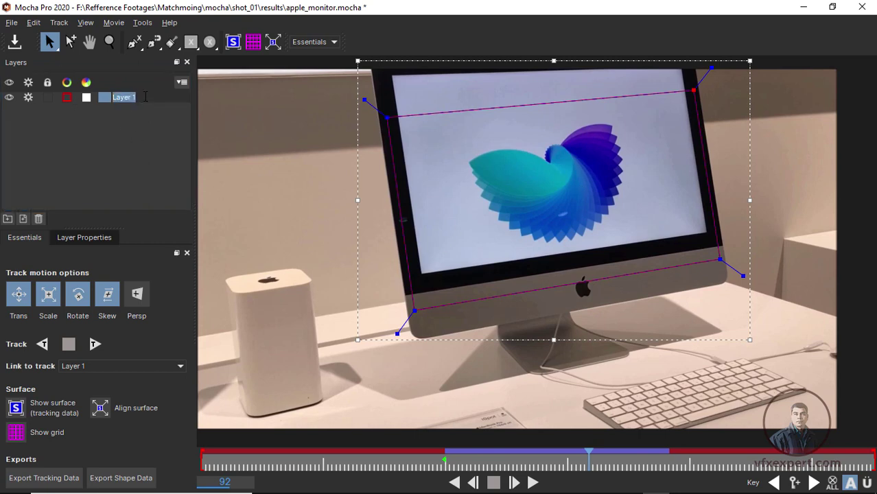
{"action": "type", "text": "track"}
{"action": "left_click", "coordinate": [364, 164]}
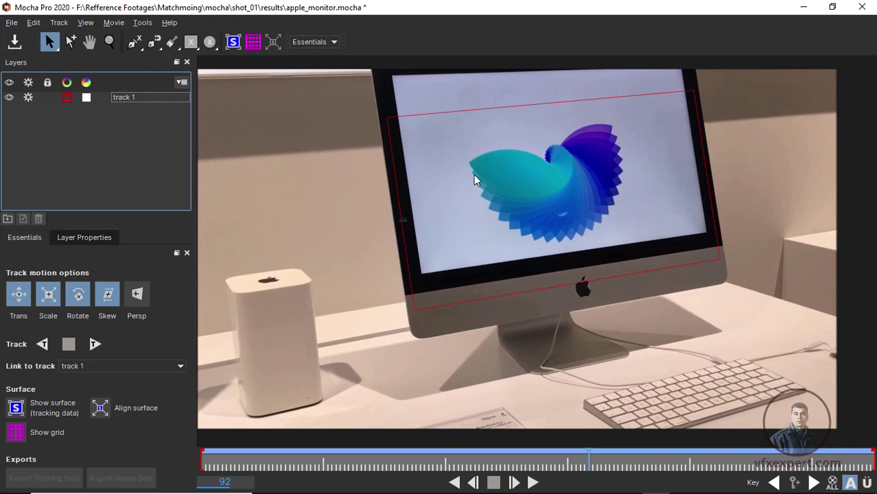
{"action": "left_click", "coordinate": [121, 100]}
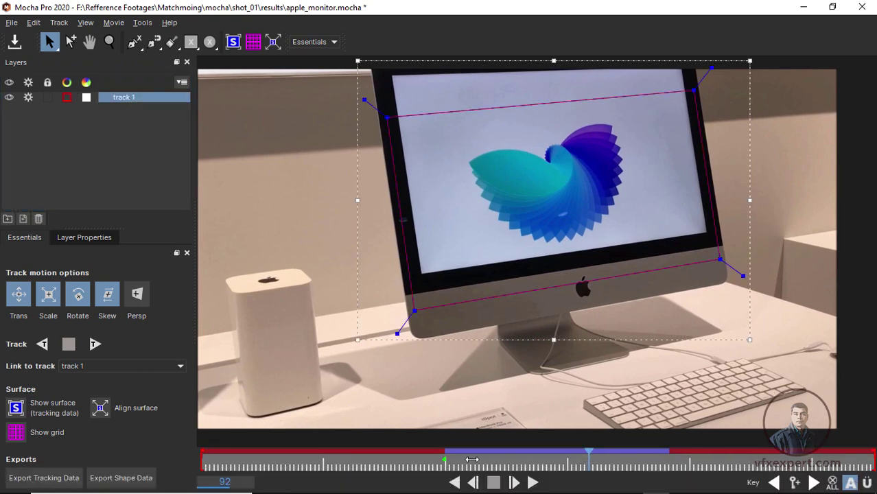
Return the playhead to frame 58, where tracking began
{"action": "left_click_drag", "start_coordinate": [589, 458], "coordinate": [593, 458]}
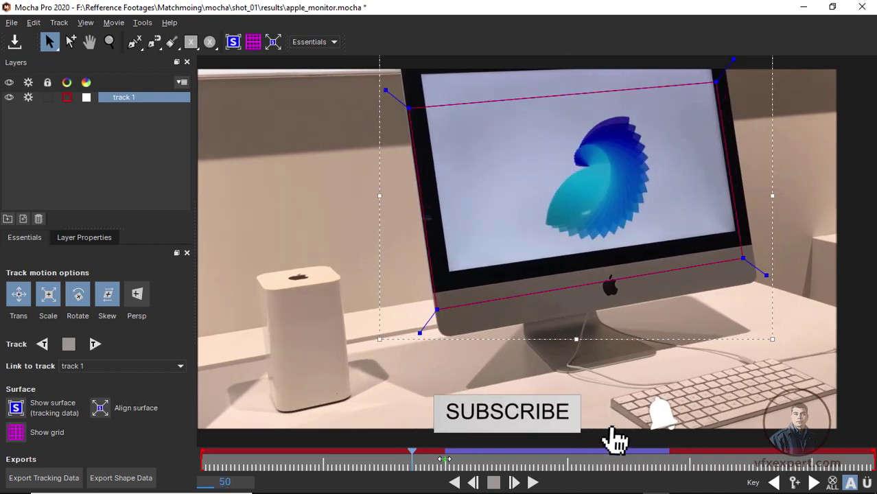
{"action": "left_click", "coordinate": [445, 459]}
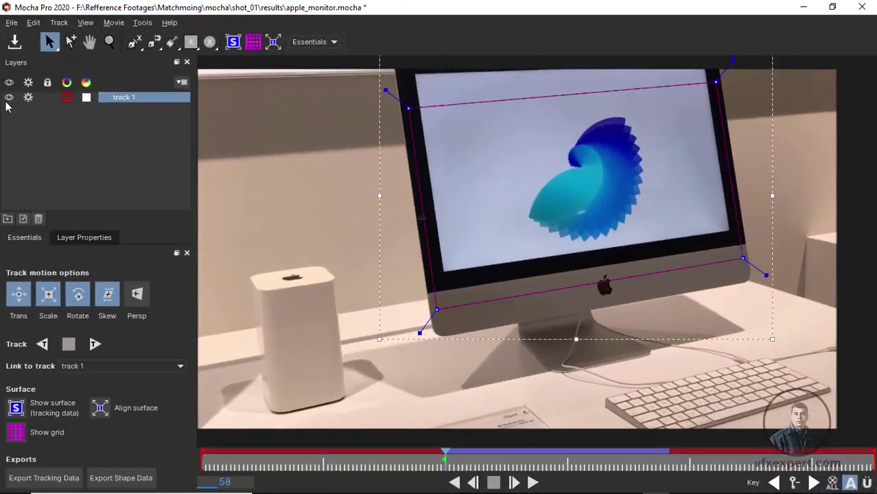
Hide and disable tracking on track 1, then draw a four-point X-spline over the screen's left half
{"action": "left_click", "coordinate": [9, 97]}
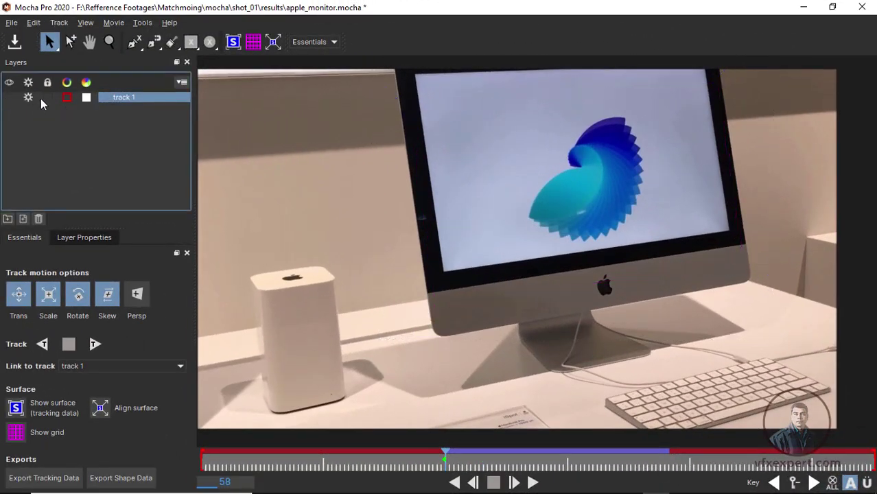
{"action": "left_click", "coordinate": [29, 97]}
{"action": "left_click", "coordinate": [136, 43]}
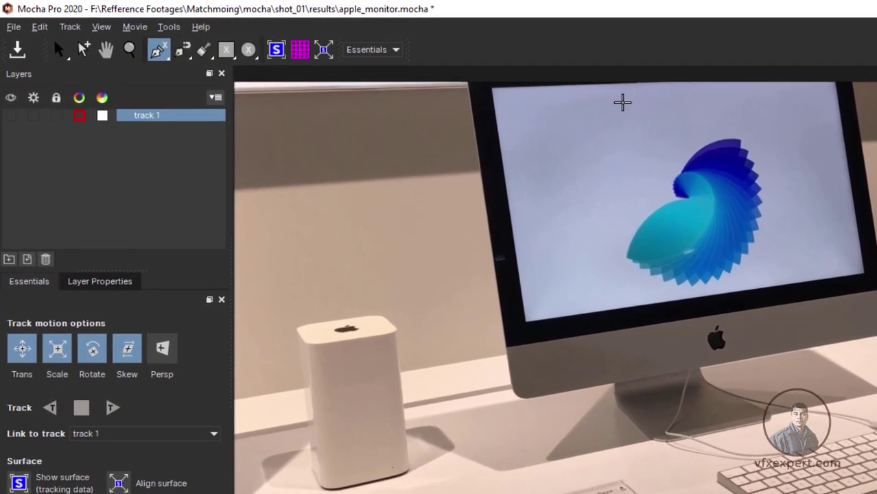
{"action": "left_click", "coordinate": [482, 109]}
{"action": "left_click", "coordinate": [619, 99]}
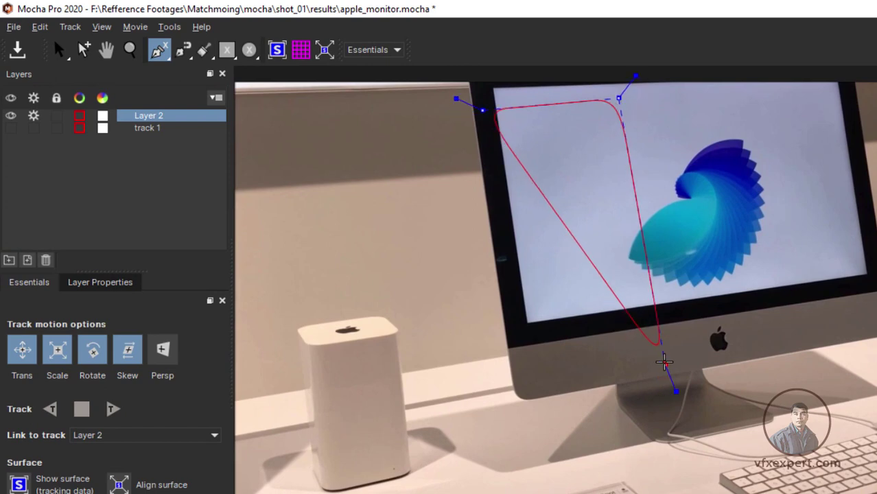
{"action": "left_click", "coordinate": [665, 362]}
{"action": "left_click", "coordinate": [515, 401]}
{"action": "right_click", "coordinate": [525, 409]}
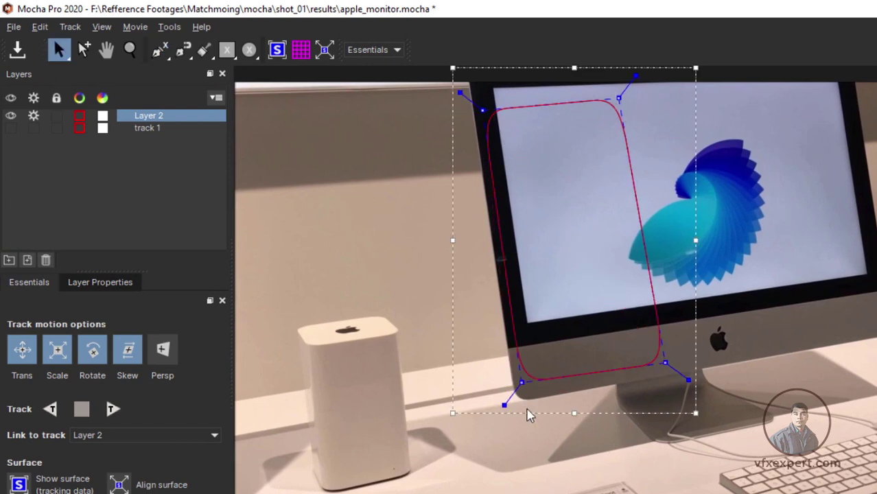
Adjust the new Layer 2 spline's points to fit the left screen portion's corners
{"action": "left_click_drag", "start_coordinate": [505, 412], "coordinate": [480, 465]}
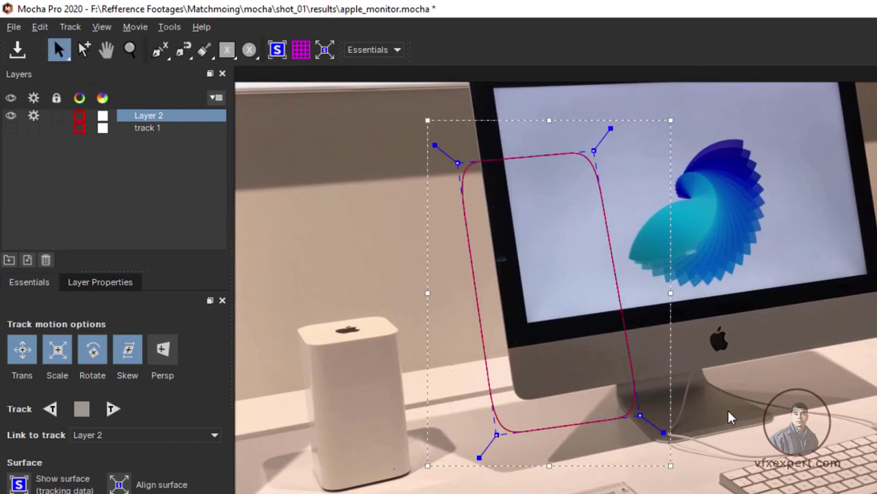
{"action": "key", "text": "ctrl+z"}
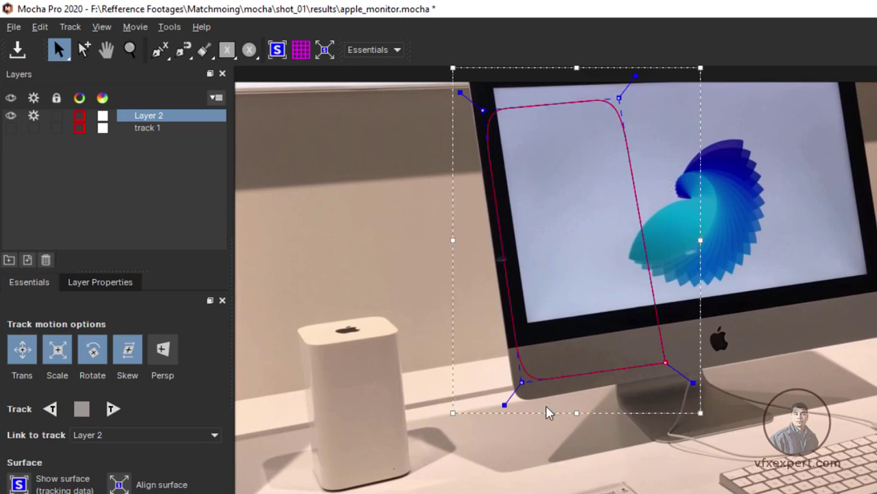
{"action": "left_click_drag", "start_coordinate": [522, 381], "coordinate": [523, 387]}
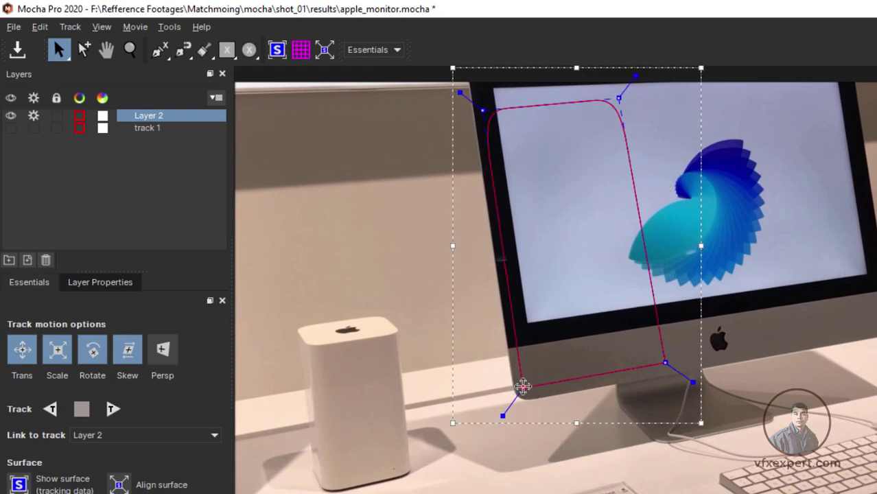
{"action": "left_click_drag", "start_coordinate": [459, 92], "coordinate": [455, 89]}
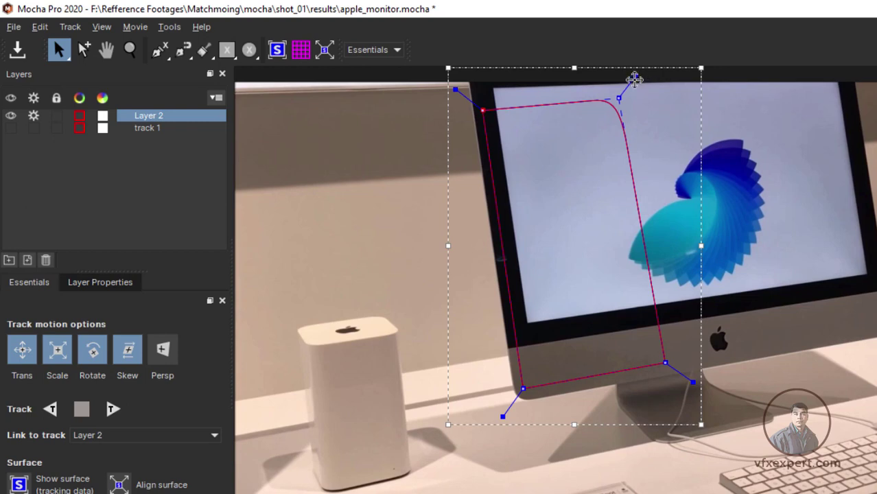
{"action": "left_click_drag", "start_coordinate": [634, 80], "coordinate": [627, 93]}
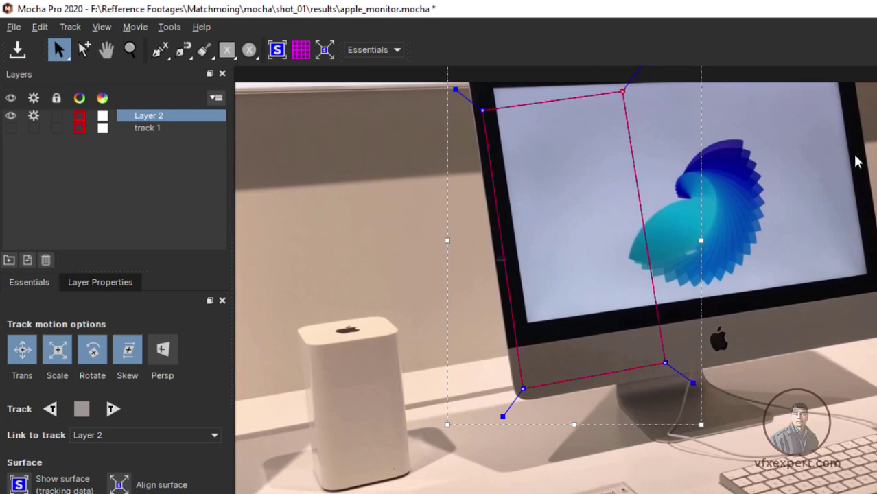
{"action": "left_click_drag", "start_coordinate": [665, 362], "coordinate": [673, 358]}
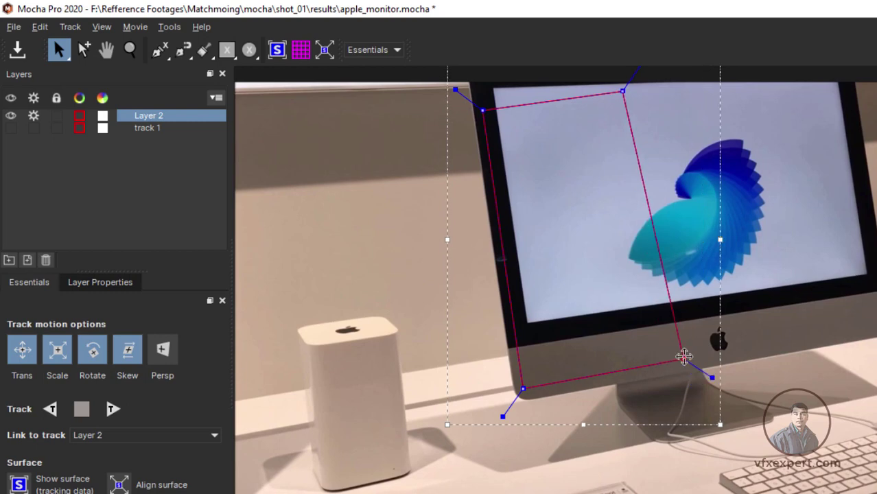
{"action": "left_click_drag", "start_coordinate": [622, 90], "coordinate": [630, 91]}
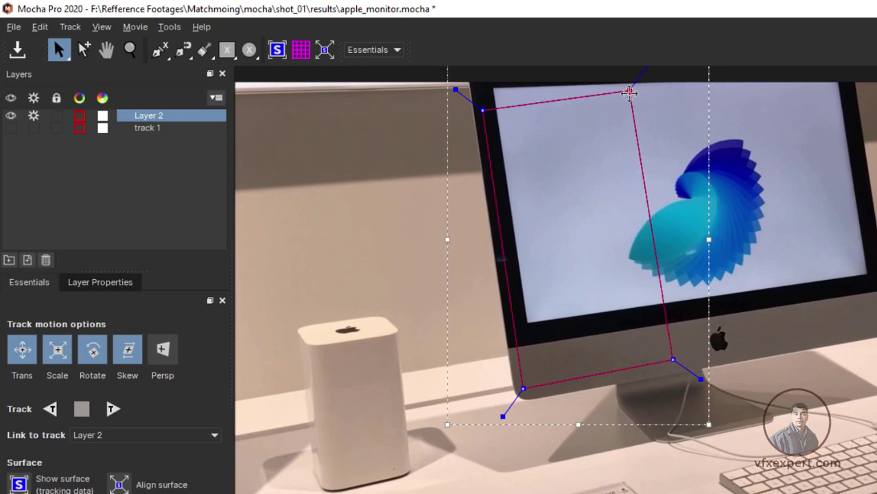
Add a second four-point shape to Layer 2 covering the screen's right portion
{"action": "left_click", "coordinate": [159, 52]}
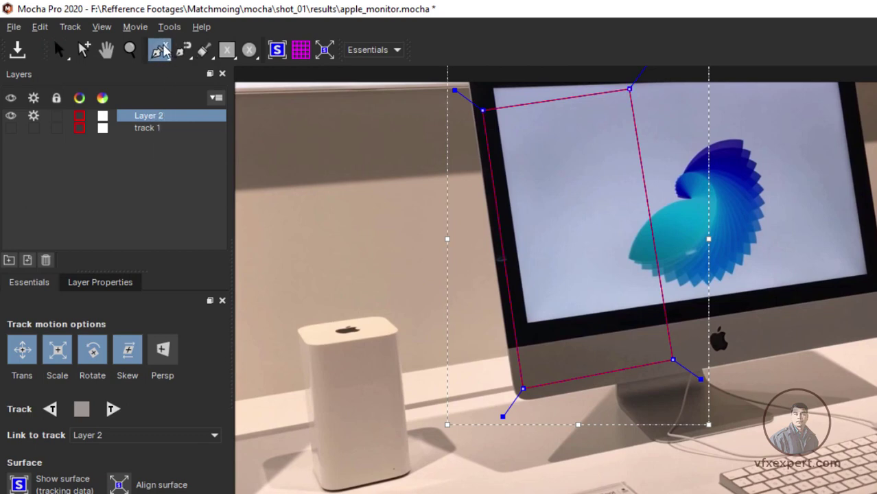
{"action": "left_click", "coordinate": [159, 52]}
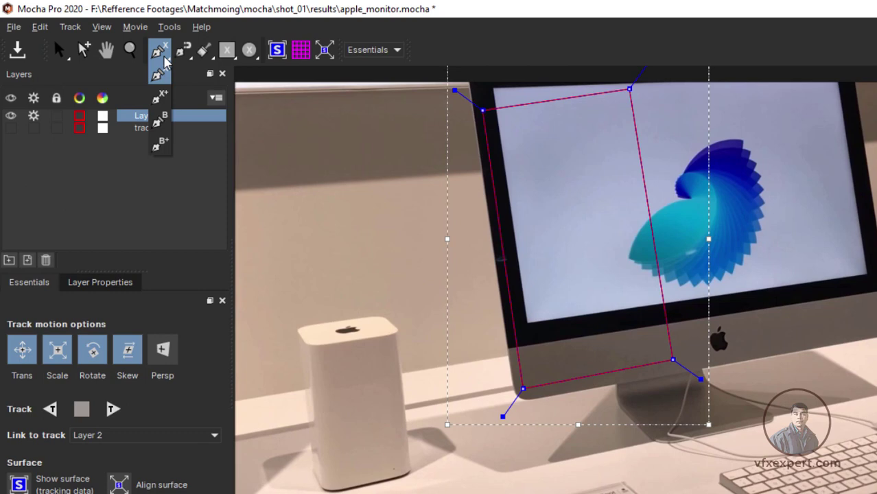
{"action": "left_click", "coordinate": [159, 96]}
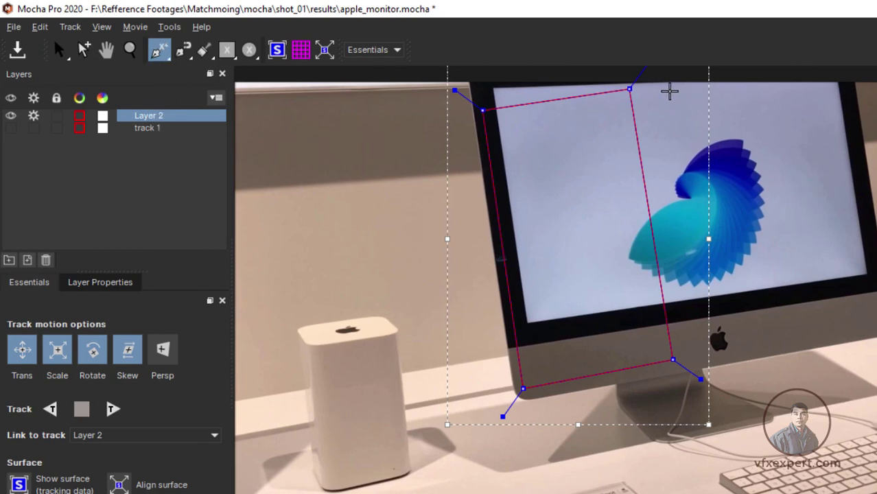
{"action": "left_click", "coordinate": [668, 91]}
{"action": "left_click", "coordinate": [848, 84]}
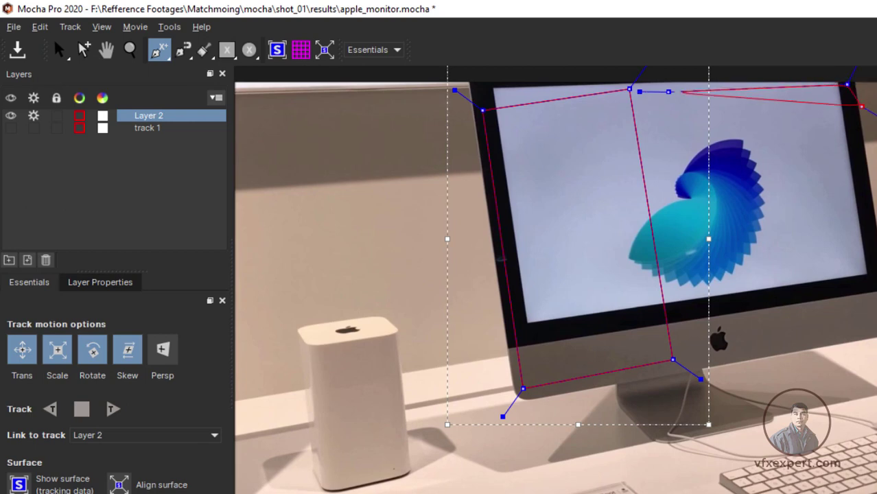
{"action": "left_click", "coordinate": [872, 317]}
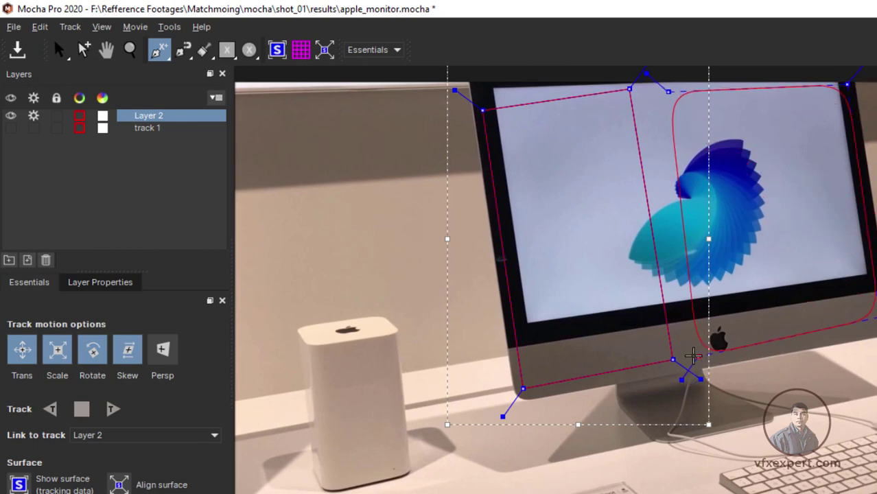
{"action": "right_click", "coordinate": [696, 357]}
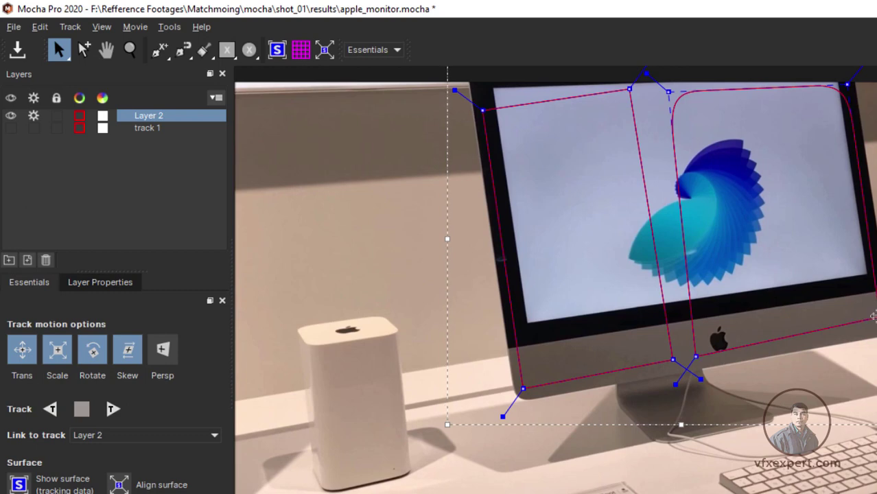
Fit the spline's top point and top-right corner onto the monitor's top edges
{"action": "left_click_drag", "start_coordinate": [869, 317], "coordinate": [876, 326]}
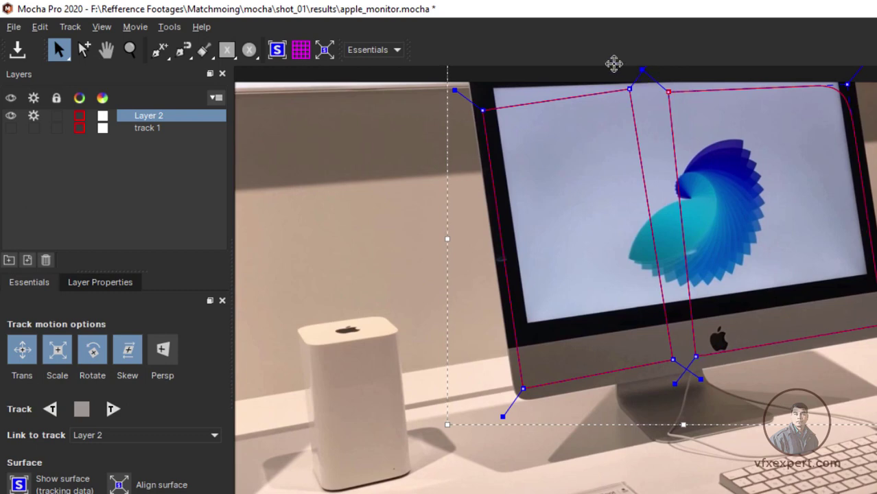
{"action": "left_click_drag", "start_coordinate": [648, 75], "coordinate": [635, 71]}
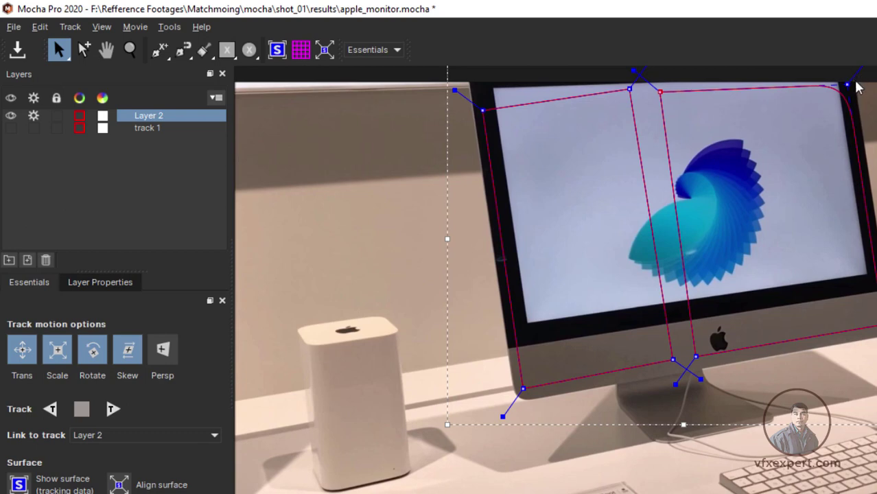
{"action": "mouse_move", "coordinate": [849, 81]}
{"action": "left_mouse_down"}
{"action": "mouse_move", "coordinate": [831, 120]}
{"action": "mouse_move", "coordinate": [844, 81]}
{"action": "left_mouse_up"}
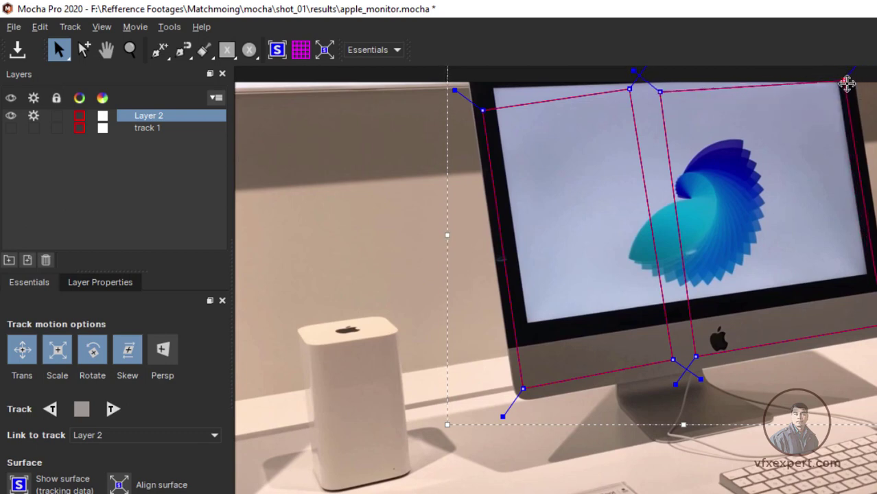
{"action": "left_click_drag", "start_coordinate": [646, 112], "coordinate": [660, 99]}
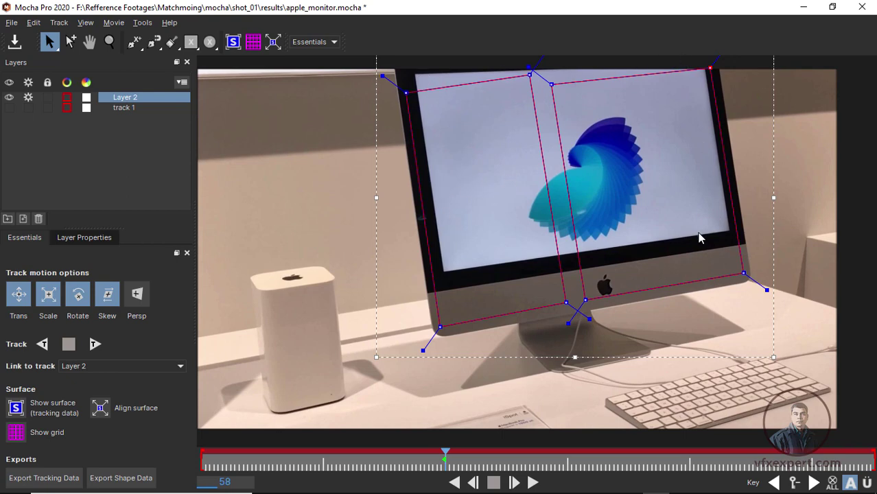
Rename Layer 2 to 'in parts', track it forward, then scrub back to frame 78
{"action": "double_click", "coordinate": [133, 98]}
{"action": "left_click", "coordinate": [103, 98]}
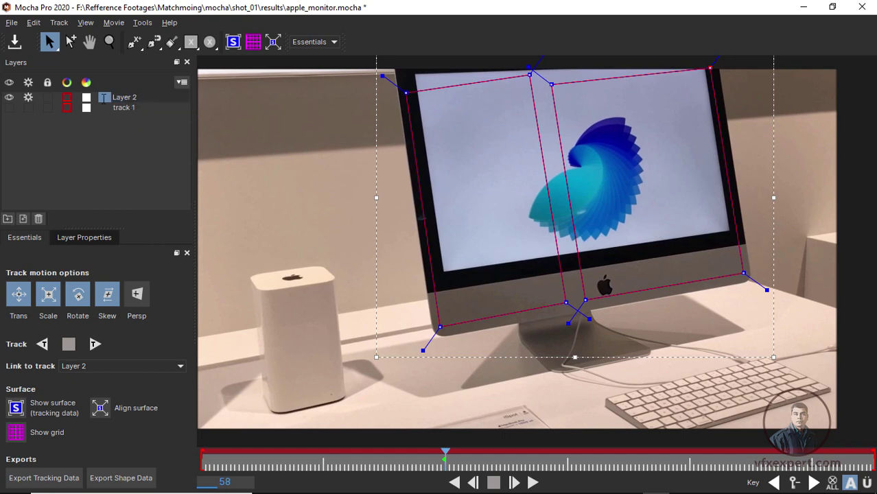
{"action": "key", "text": "ctrl+a"}
{"action": "type", "text": "in"}
{"action": "left_click", "coordinate": [134, 101]}
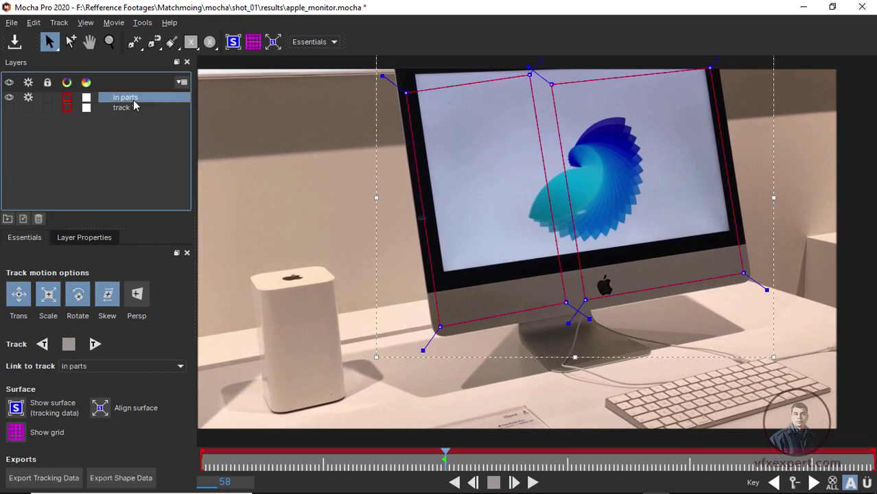
{"action": "left_click", "coordinate": [94, 344]}
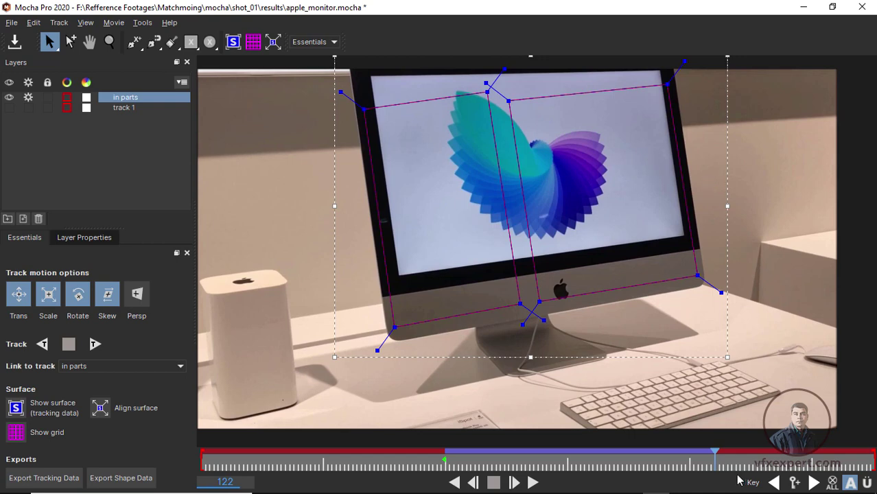
{"action": "mouse_move", "coordinate": [567, 447]}
{"action": "left_mouse_down"}
{"action": "mouse_move", "coordinate": [488, 456]}
{"action": "mouse_move", "coordinate": [667, 470]}
{"action": "left_mouse_up"}
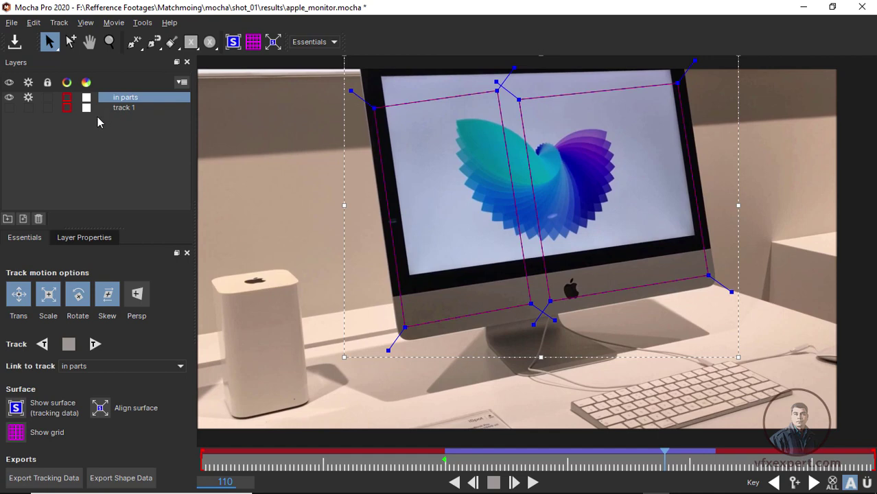
Hide in parts, show and select track 1, and go to frame 58
{"action": "left_click", "coordinate": [8, 97]}
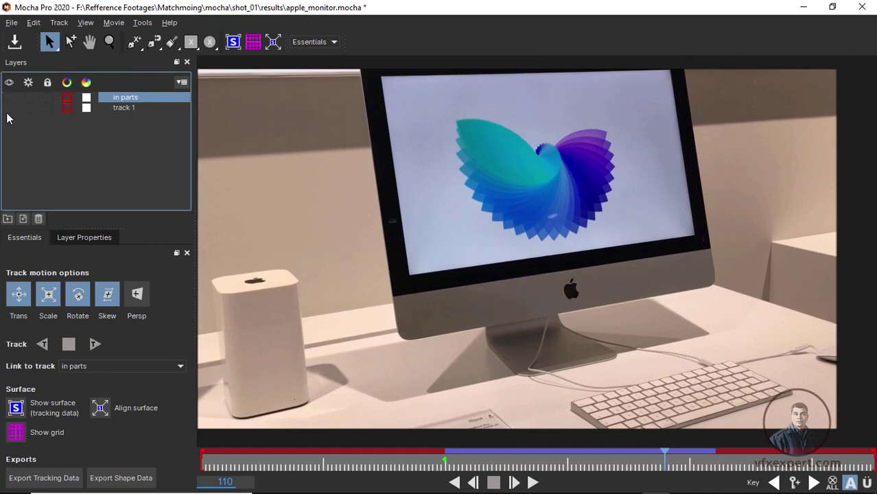
{"action": "left_click", "coordinate": [9, 108]}
{"action": "left_click", "coordinate": [120, 108]}
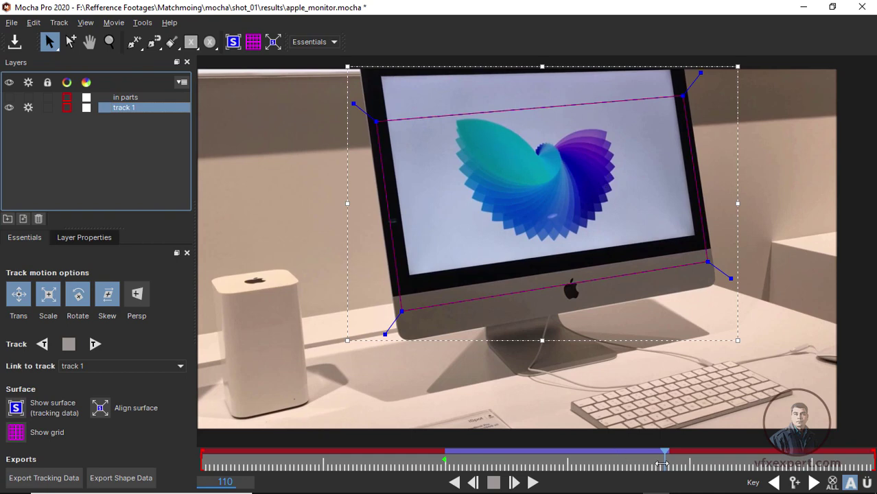
{"action": "left_click_drag", "start_coordinate": [667, 462], "coordinate": [442, 462]}
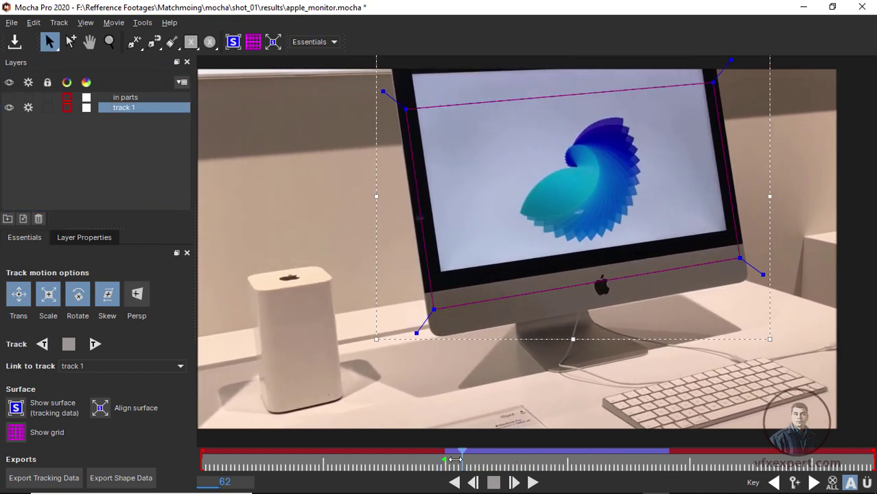
{"action": "left_click_drag", "start_coordinate": [442, 462], "coordinate": [446, 462]}
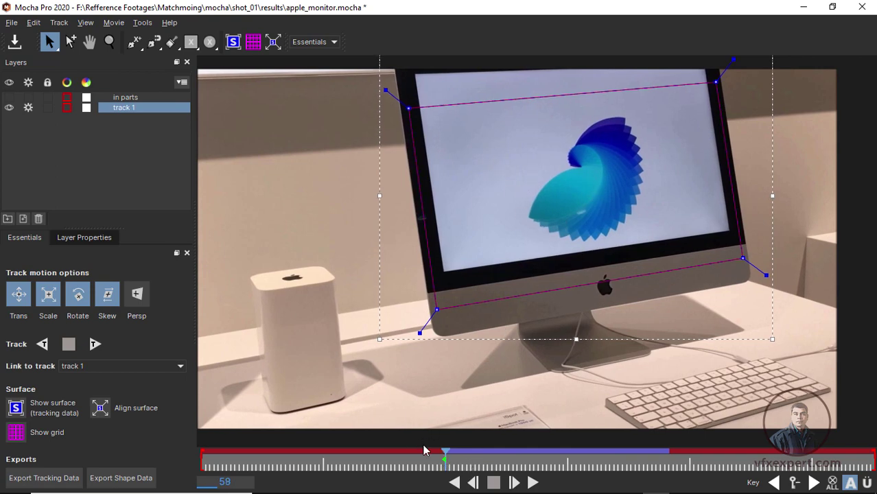
Set the working range to start at frame 58 with an earlier end, play it, and stop at frame 73
{"action": "left_click_drag", "start_coordinate": [200, 469], "coordinate": [440, 484]}
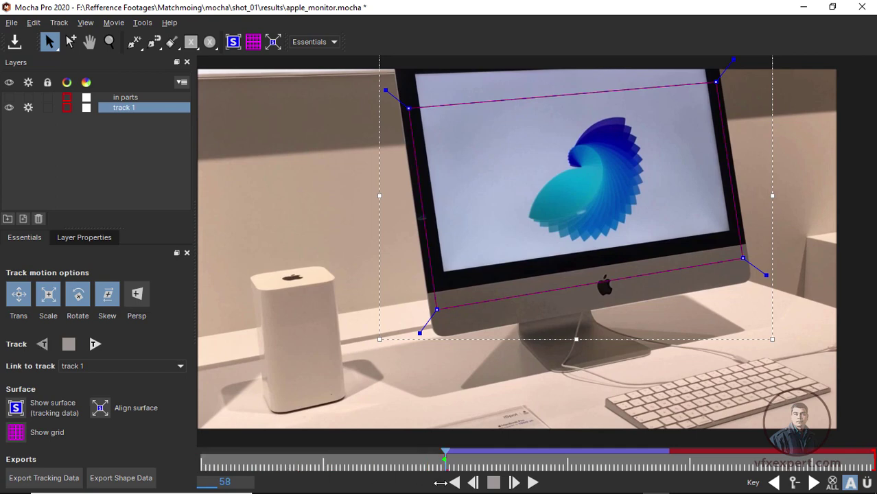
{"action": "left_click_drag", "start_coordinate": [870, 462], "coordinate": [668, 461]}
{"action": "left_click", "coordinate": [529, 484]}
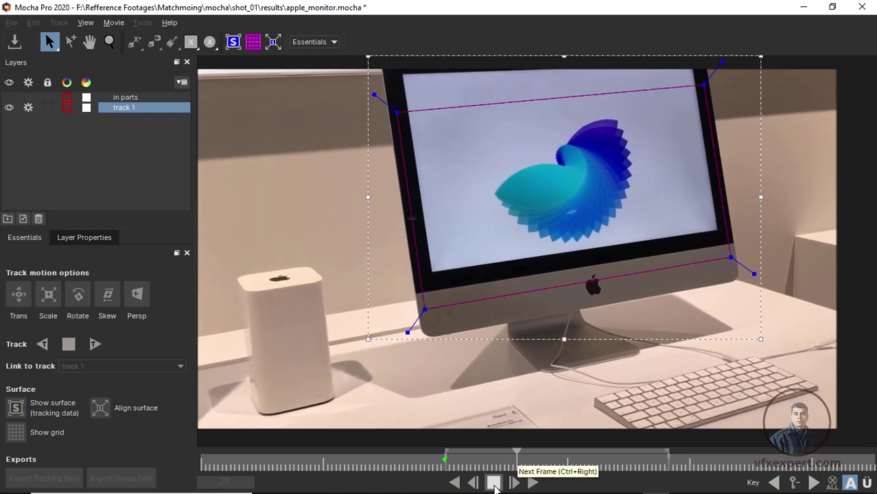
{"action": "left_click", "coordinate": [494, 483]}
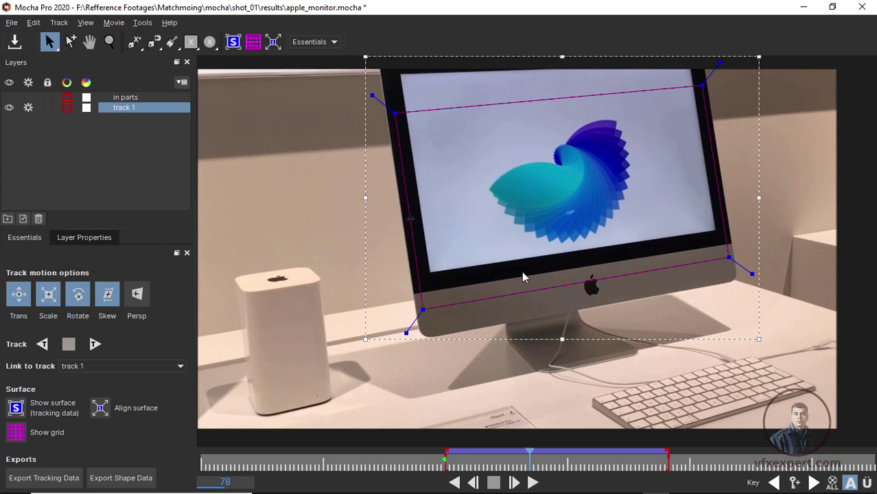
{"action": "left_click_drag", "start_coordinate": [532, 464], "coordinate": [508, 461]}
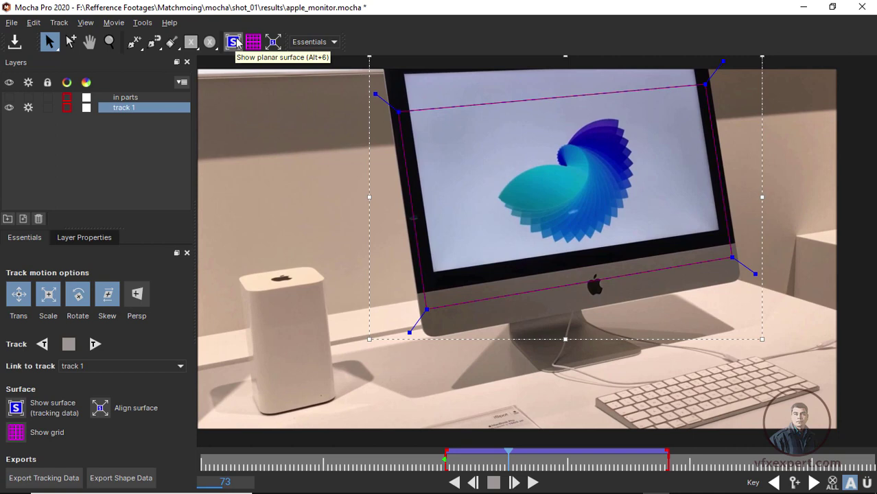
Display track 1's planar surface and check it on the screen from frame 61 to 108
{"action": "left_click", "coordinate": [15, 410]}
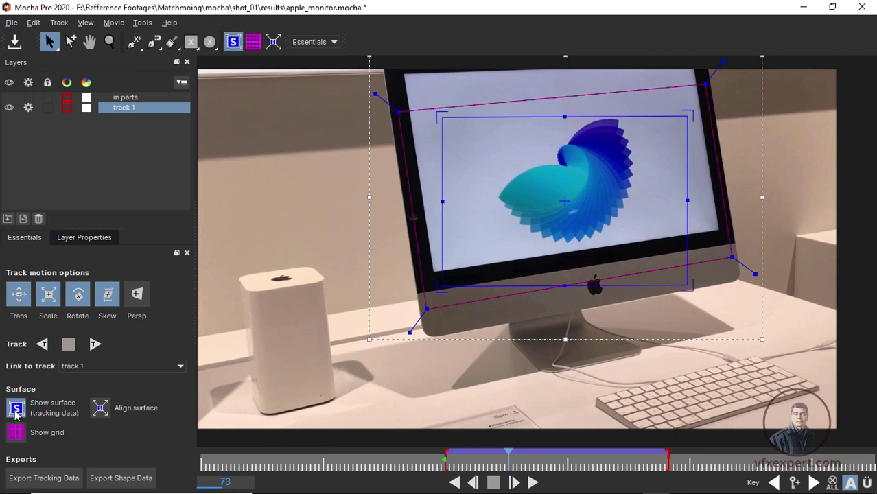
{"action": "left_click", "coordinate": [233, 44]}
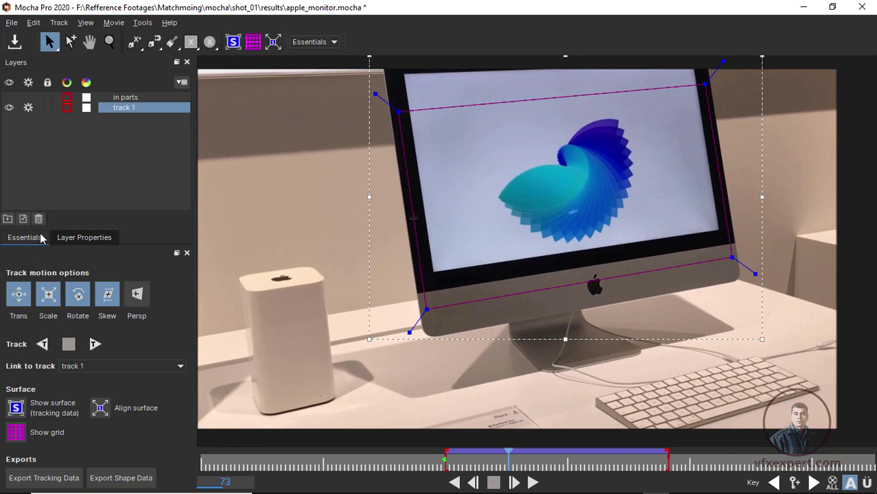
{"action": "left_click", "coordinate": [15, 410]}
{"action": "left_click", "coordinate": [15, 410]}
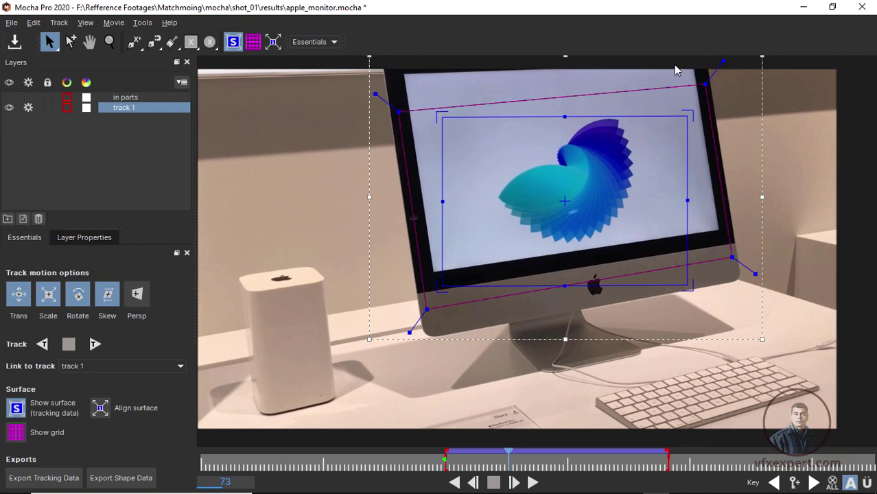
{"action": "left_click_drag", "start_coordinate": [509, 458], "coordinate": [458, 458]}
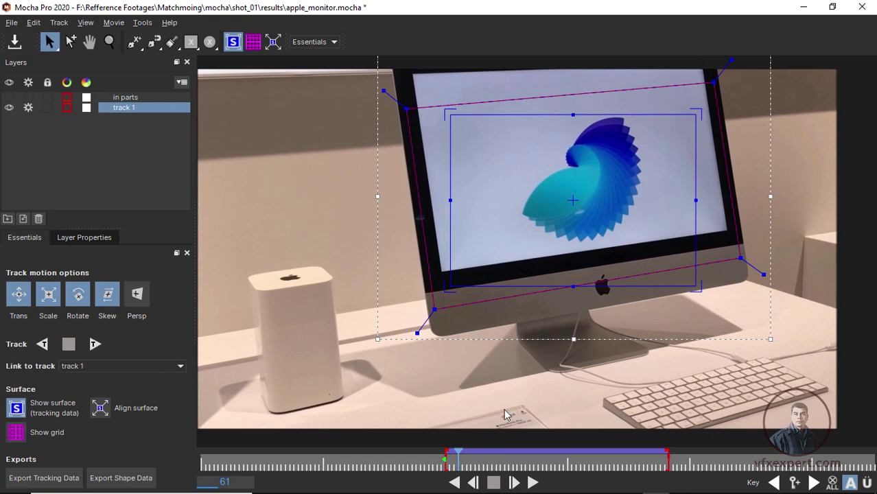
{"action": "left_click", "coordinate": [463, 460]}
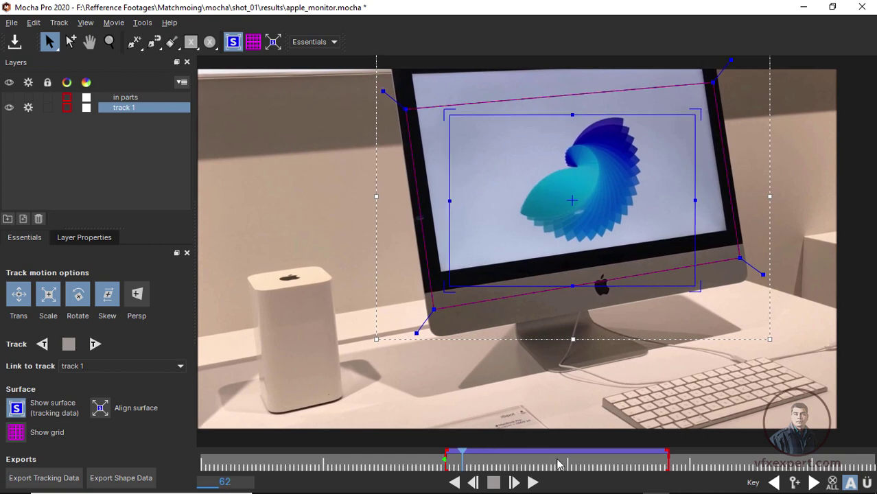
{"action": "left_click_drag", "start_coordinate": [464, 459], "coordinate": [659, 465]}
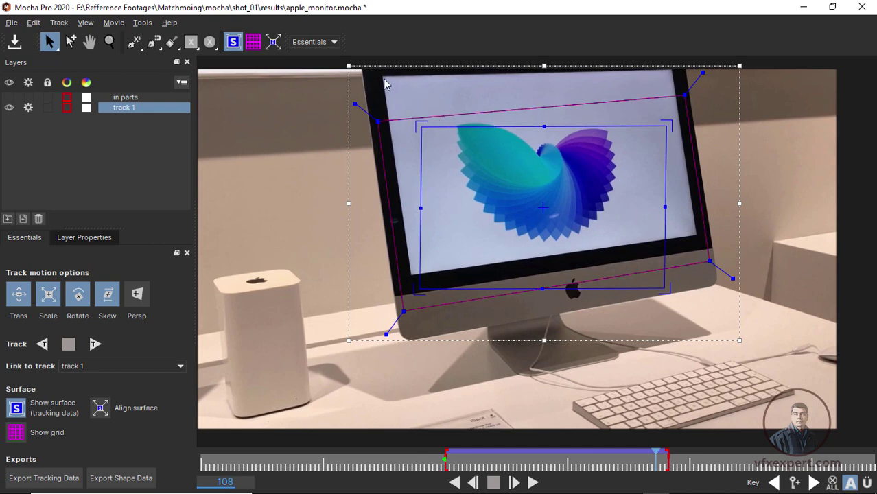
Drag track 1's four Align Surface corners onto the iMac screen corners, zooming in to fine-tune them
{"action": "left_click_drag", "start_coordinate": [421, 127], "coordinate": [383, 77]}
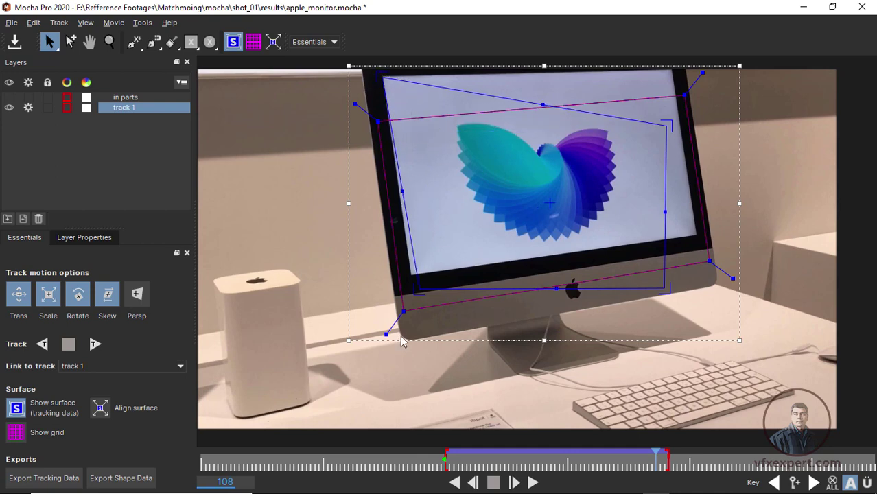
{"action": "left_click_drag", "start_coordinate": [415, 288], "coordinate": [411, 276]}
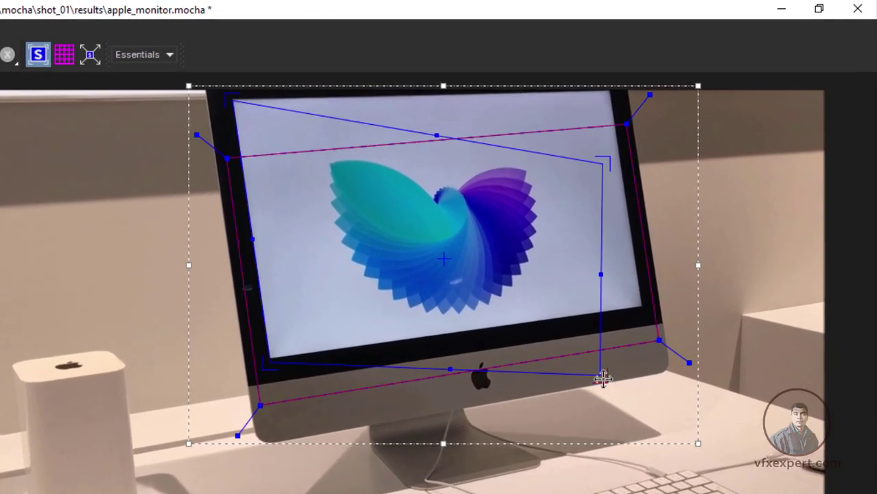
{"action": "left_click_drag", "start_coordinate": [602, 376], "coordinate": [643, 311]}
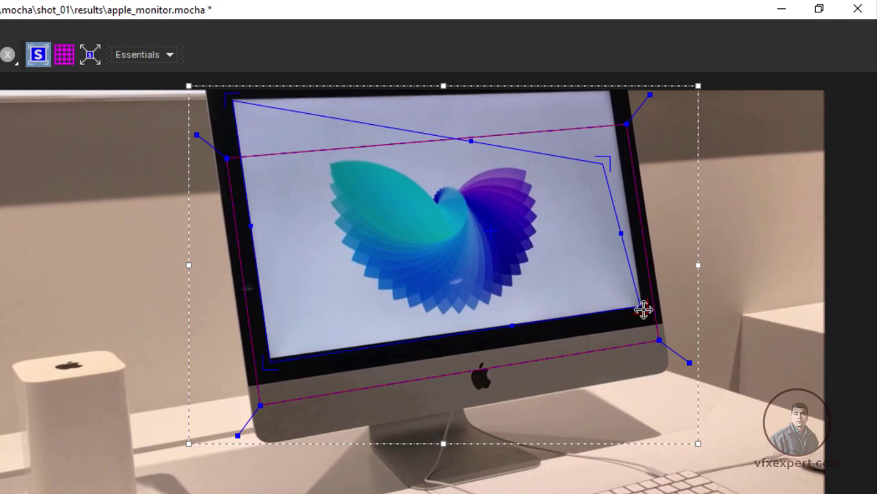
{"action": "mouse_move", "coordinate": [604, 163]}
{"action": "left_mouse_down"}
{"action": "mouse_move", "coordinate": [614, 117]}
{"action": "mouse_move", "coordinate": [606, 90]}
{"action": "left_mouse_up"}
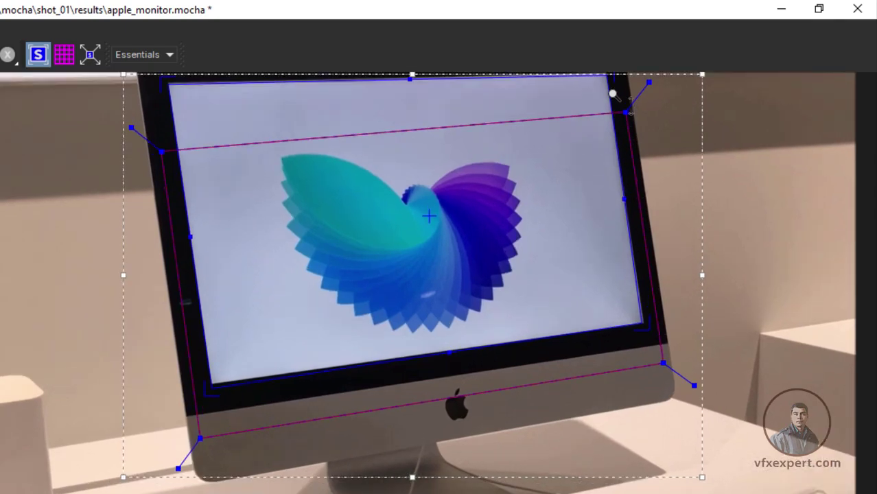
{"action": "mouse_move", "coordinate": [631, 203]}
{"action": "left_mouse_down"}
{"action": "mouse_move", "coordinate": [567, 113]}
{"action": "mouse_move", "coordinate": [548, 190]}
{"action": "mouse_move", "coordinate": [672, 461]}
{"action": "left_mouse_up"}
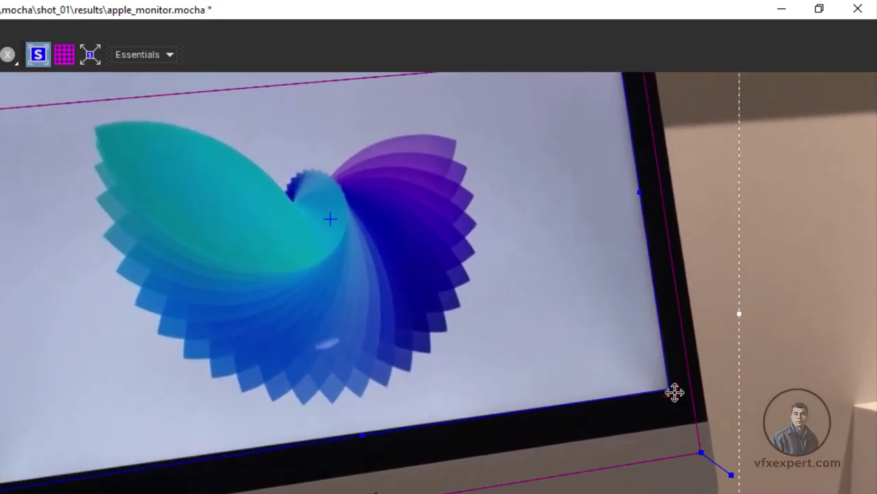
{"action": "left_click_drag", "start_coordinate": [672, 392], "coordinate": [596, 371]}
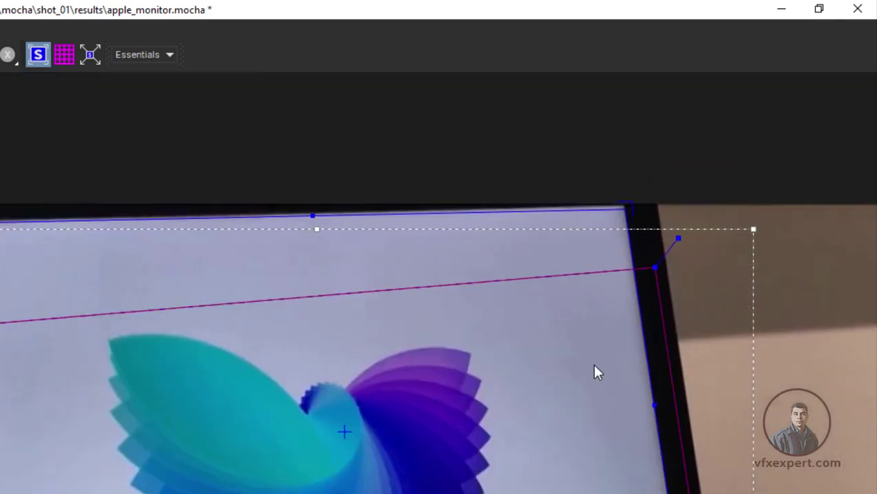
{"action": "left_click_drag", "start_coordinate": [638, 237], "coordinate": [640, 234]}
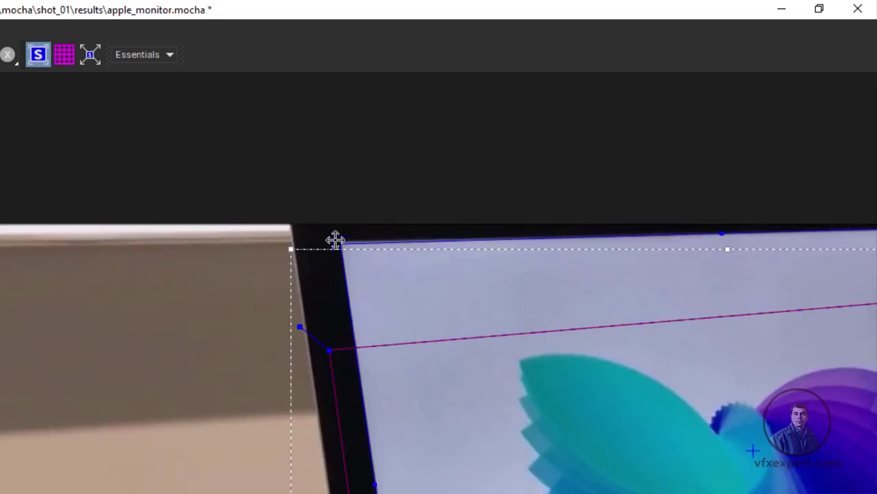
{"action": "left_click_drag", "start_coordinate": [335, 239], "coordinate": [334, 233]}
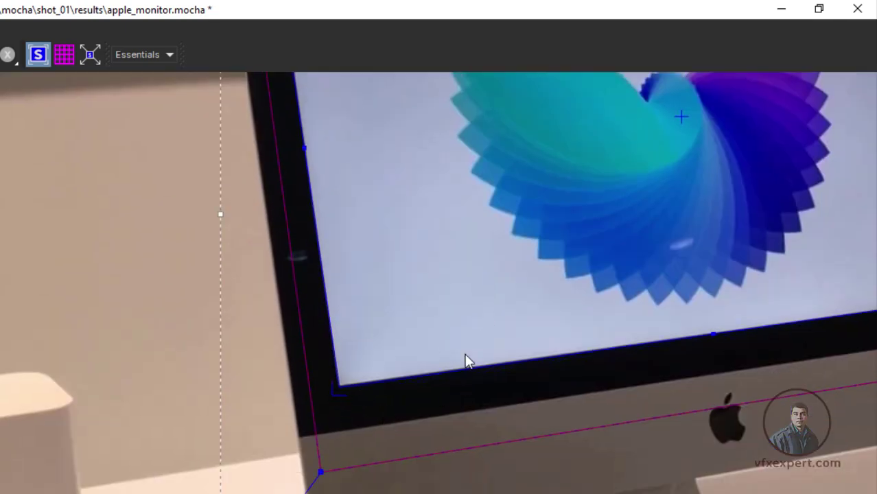
{"action": "scroll", "coordinate": [618, 216], "scroll_direction": "down", "scroll_amount": 3}
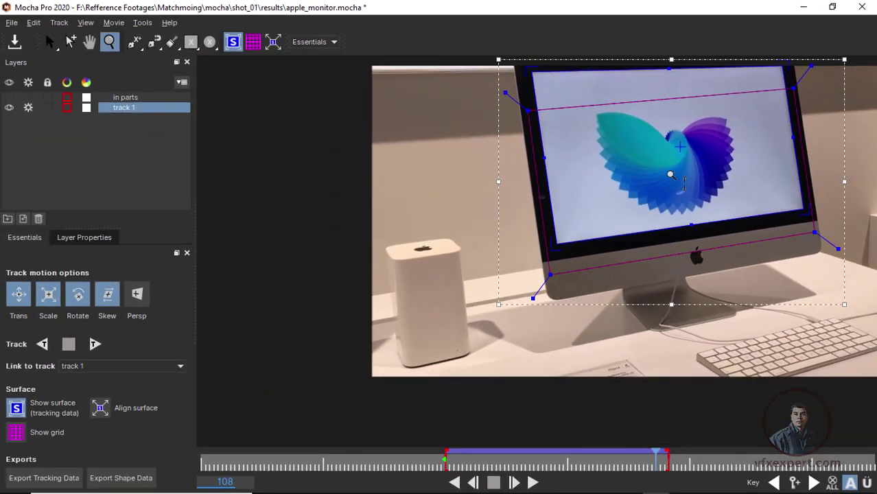
Return to the Select tool, fit the footage, and play the shot to check track 1's surface
{"action": "key", "text": "s"}
{"action": "key", "text": "f"}
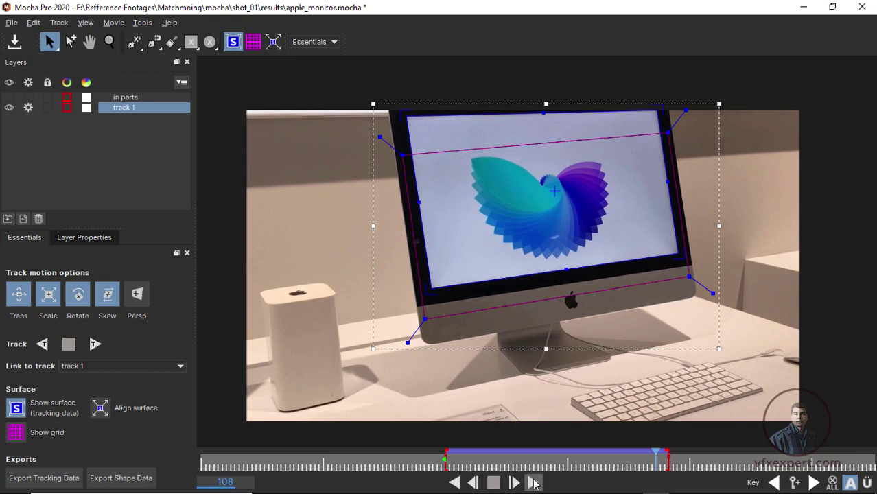
{"action": "left_click", "coordinate": [533, 483]}
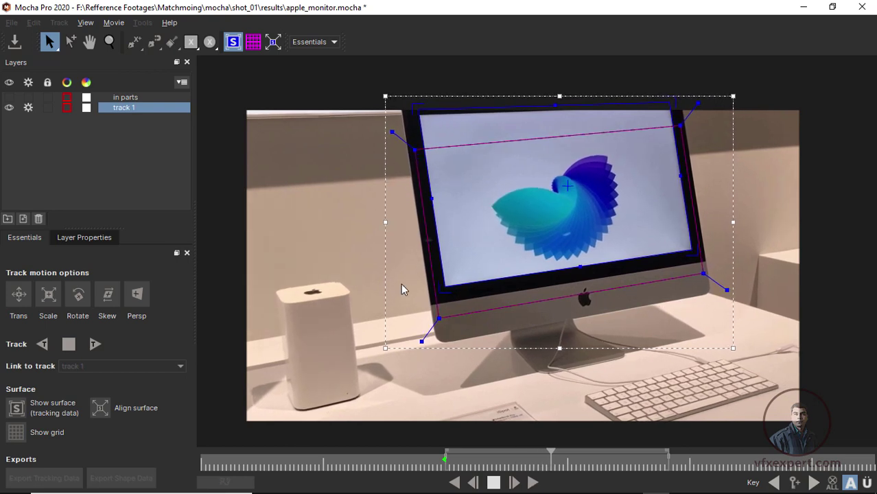
{"action": "left_click", "coordinate": [513, 450]}
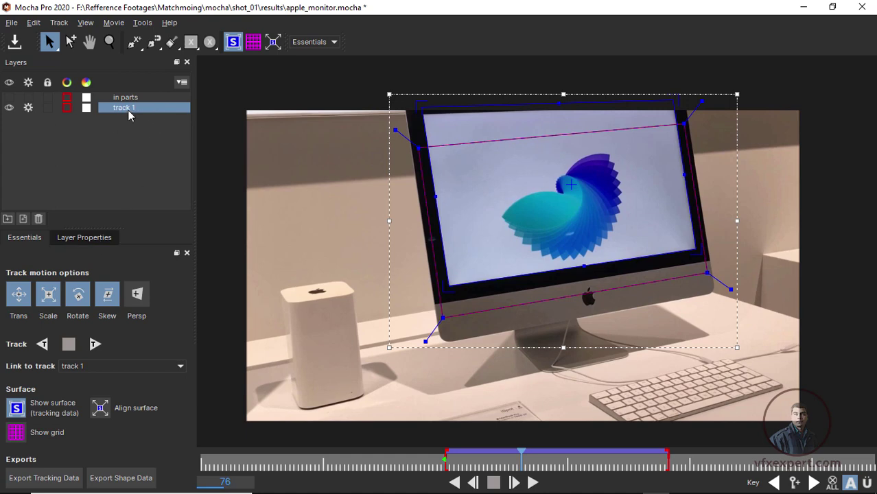
Set track 1's Insert Clip to Logo and play the shot to preview it
{"action": "left_click", "coordinate": [86, 238]}
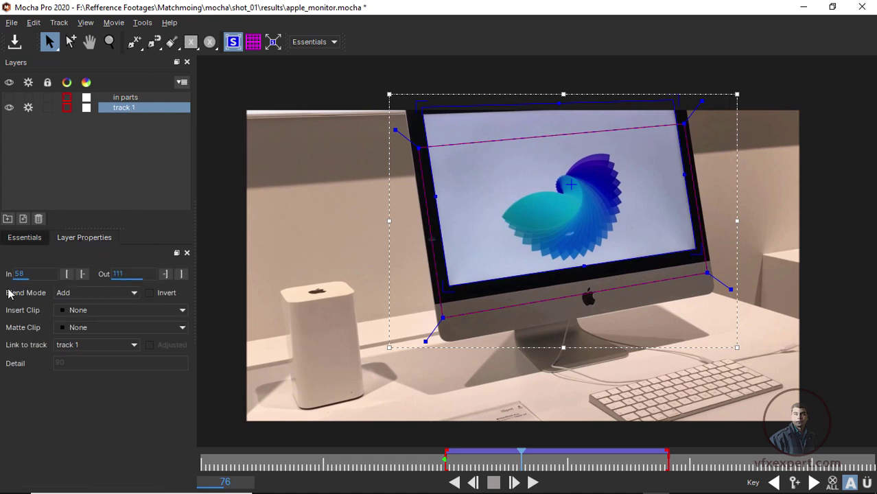
{"action": "left_click", "coordinate": [125, 311]}
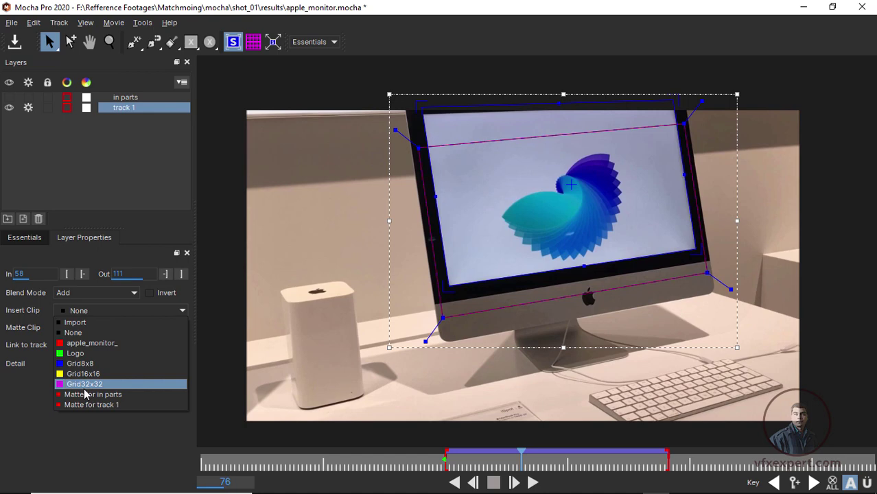
{"action": "left_click", "coordinate": [85, 355]}
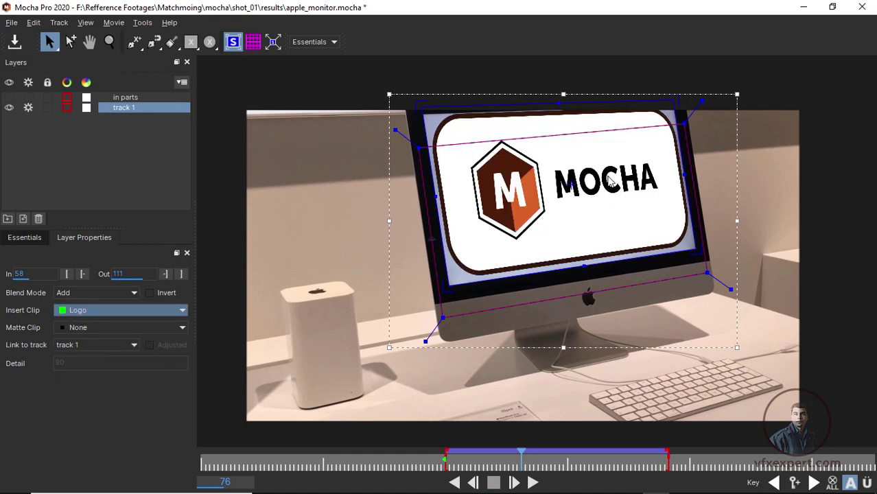
{"action": "left_click", "coordinate": [534, 483]}
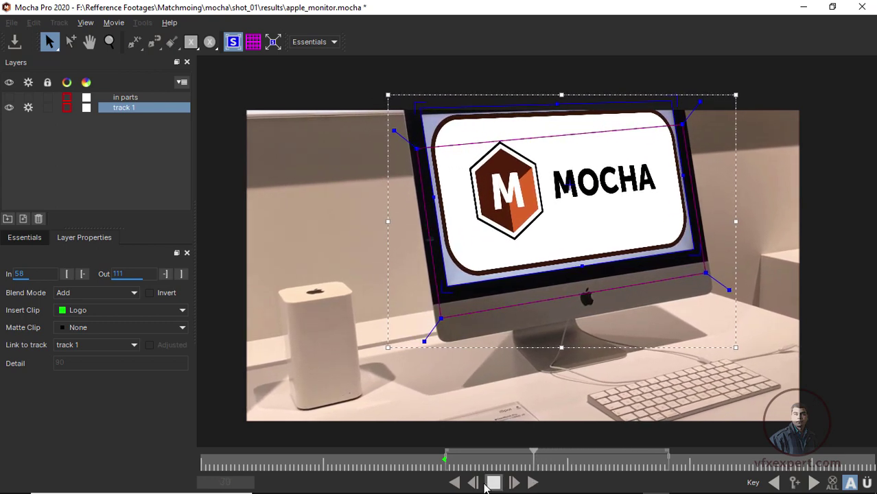
{"action": "key", "text": "space"}
Switch the insert clip to Grid32x32 and play the shot with it
{"action": "left_click", "coordinate": [95, 312]}
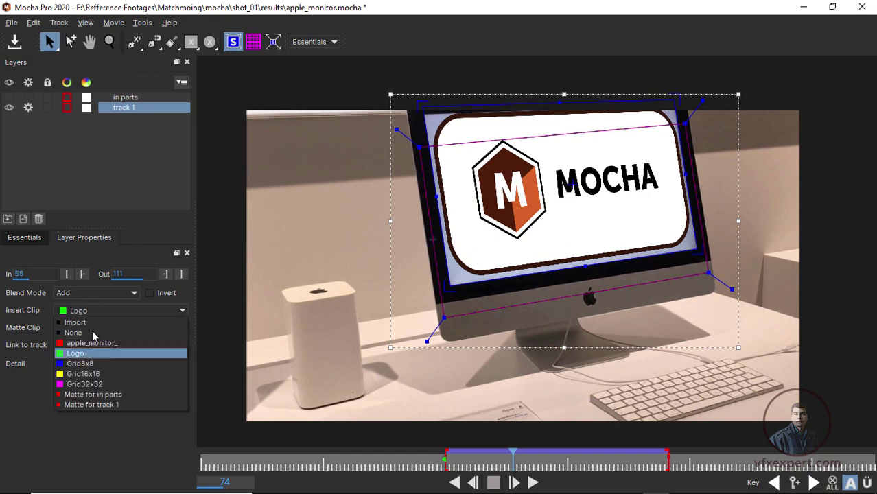
{"action": "left_click", "coordinate": [79, 382]}
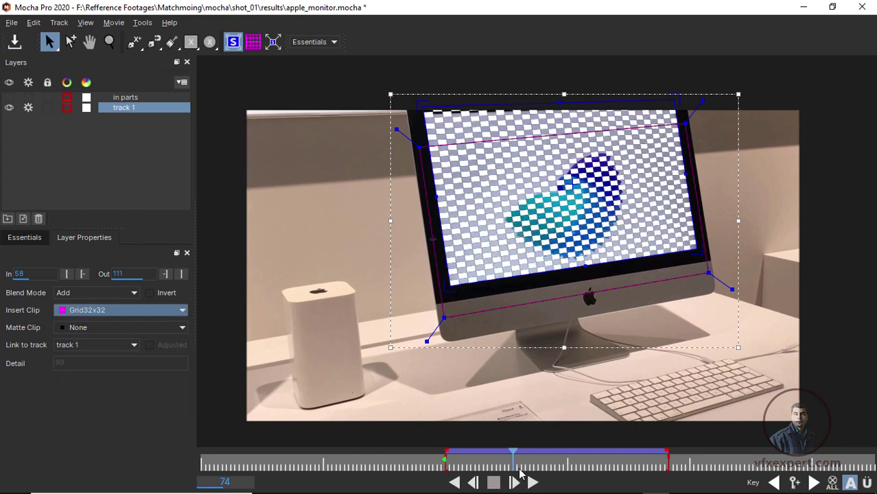
{"action": "key", "text": "space"}
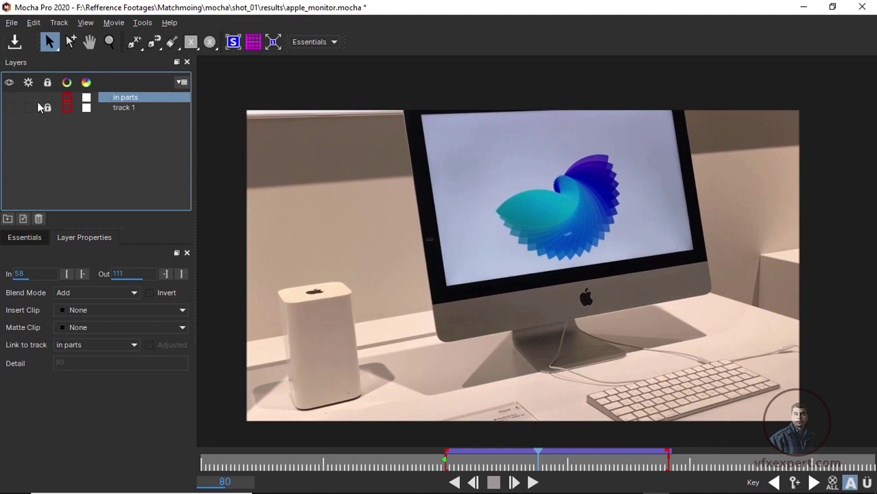
Make the in parts layer visible and active, then show its planar surface at the current frame
{"action": "left_click", "coordinate": [9, 97]}
{"action": "left_click", "coordinate": [28, 98]}
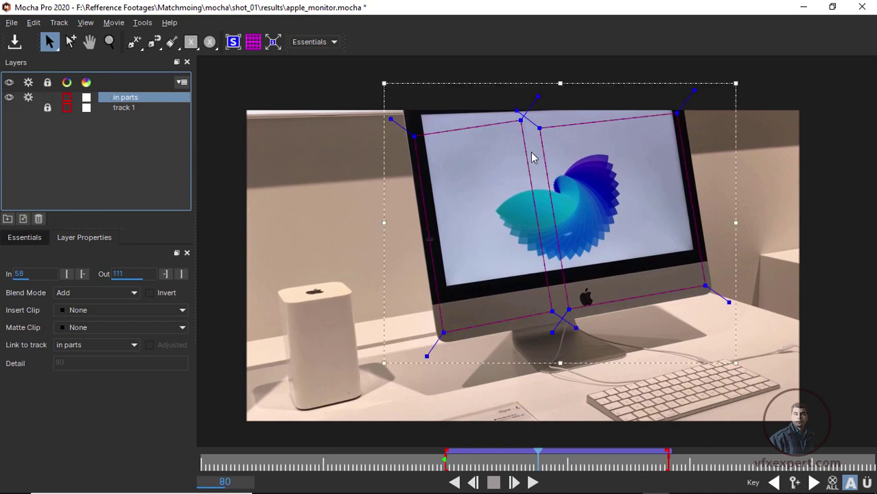
{"action": "left_click", "coordinate": [533, 483]}
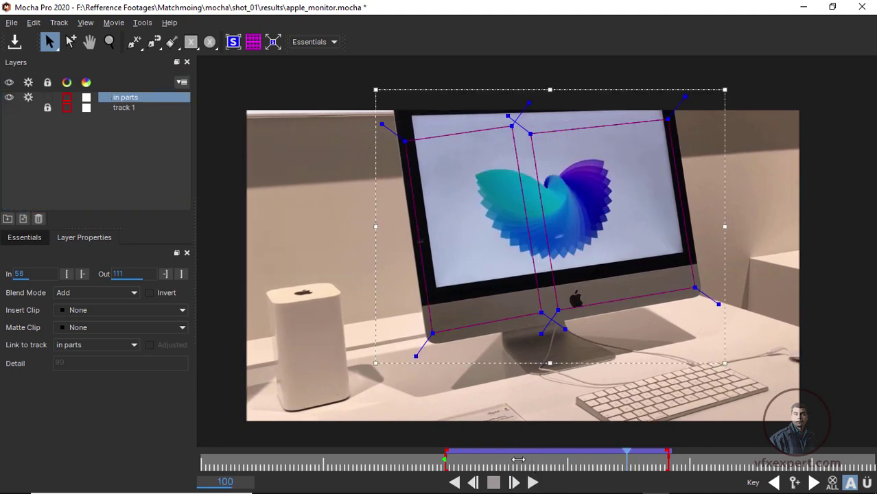
{"action": "key", "text": "Left"}
{"action": "key", "text": "Left"}
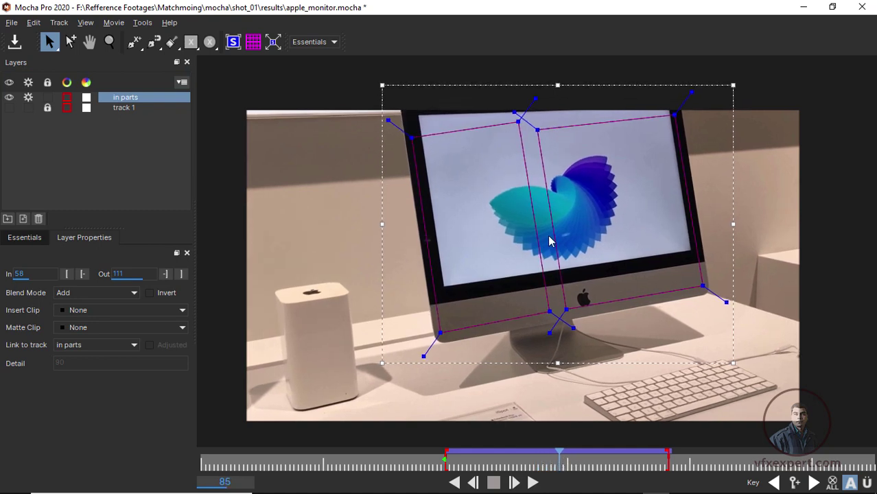
{"action": "left_click", "coordinate": [234, 42]}
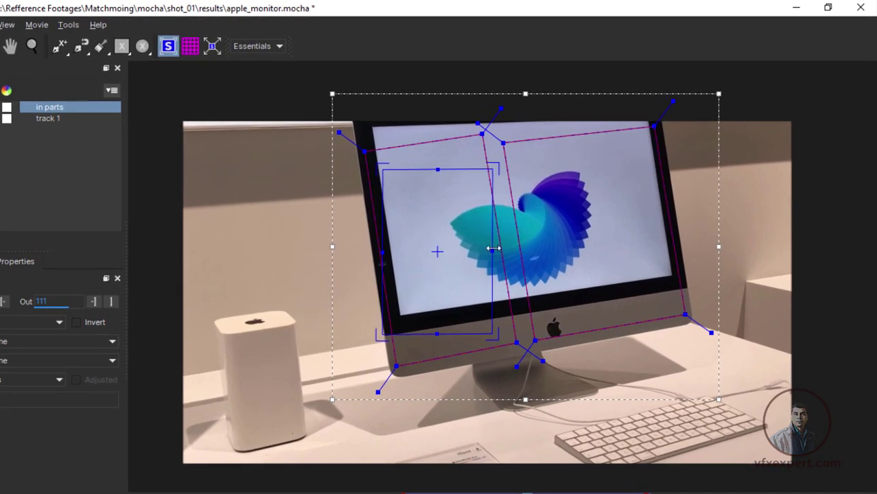
Zoom in and pin the in parts surface's four corners onto the iMac screen corners
{"action": "key", "text": "z"}
{"action": "left_click", "coordinate": [493, 297]}
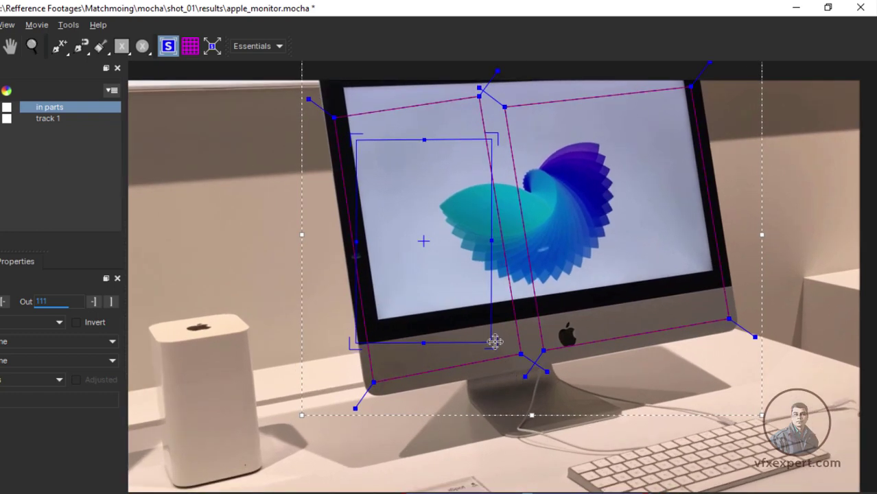
{"action": "mouse_move", "coordinate": [494, 339]}
{"action": "left_mouse_down"}
{"action": "mouse_move", "coordinate": [737, 274]}
{"action": "mouse_move", "coordinate": [717, 271]}
{"action": "left_mouse_up"}
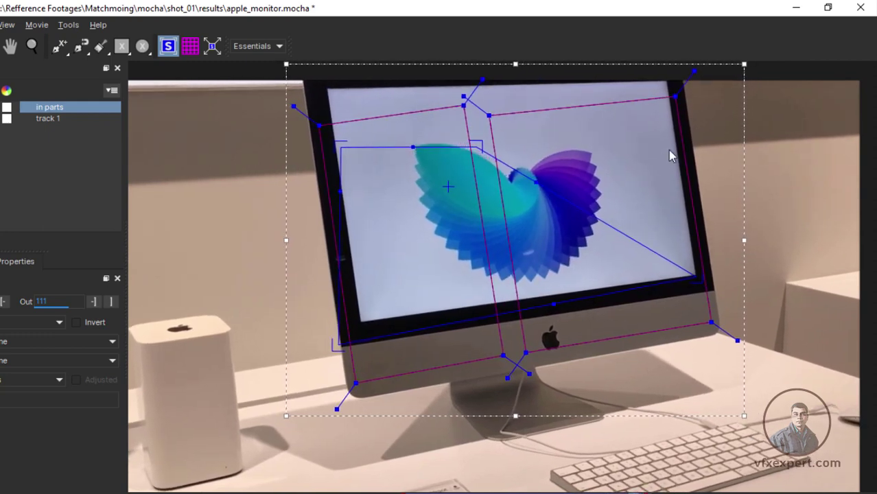
{"action": "left_click_drag", "start_coordinate": [477, 147], "coordinate": [670, 81]}
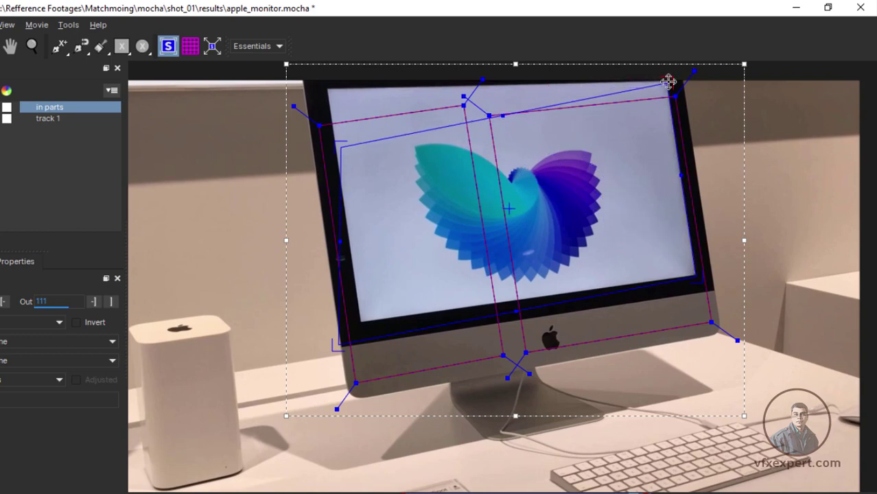
{"action": "left_click_drag", "start_coordinate": [339, 347], "coordinate": [361, 328]}
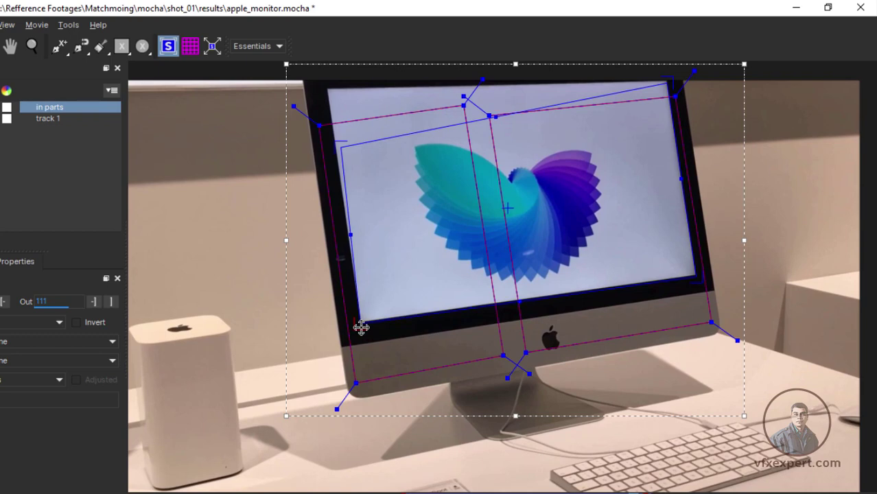
{"action": "left_click_drag", "start_coordinate": [339, 143], "coordinate": [327, 83]}
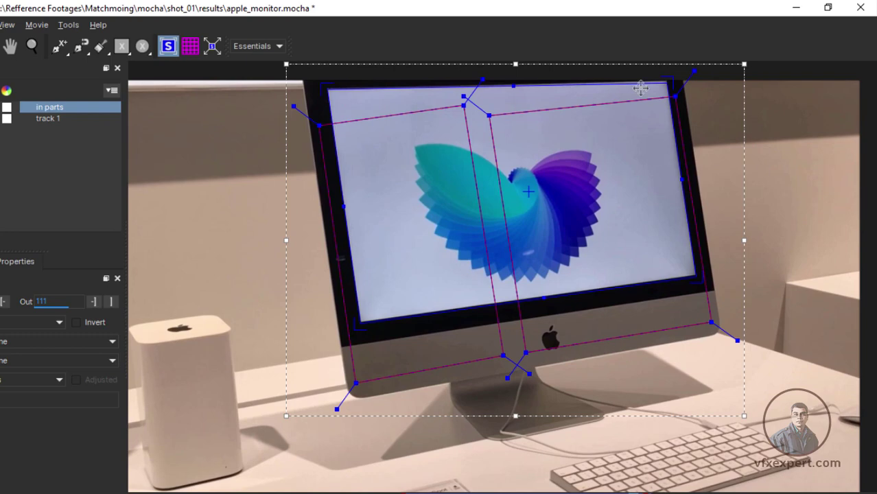
{"action": "left_click_drag", "start_coordinate": [671, 75], "coordinate": [670, 73]}
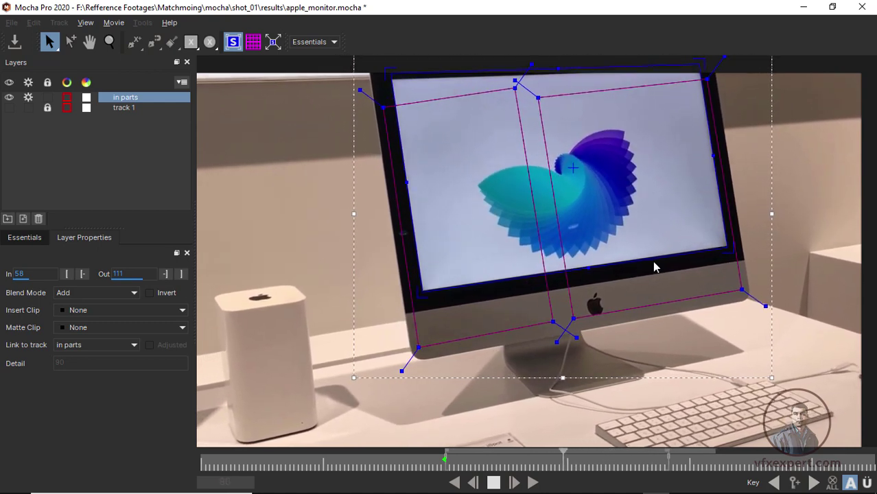
Stop playback, deactivate and hide in parts, then select and show track 1 again
{"action": "left_click", "coordinate": [494, 482]}
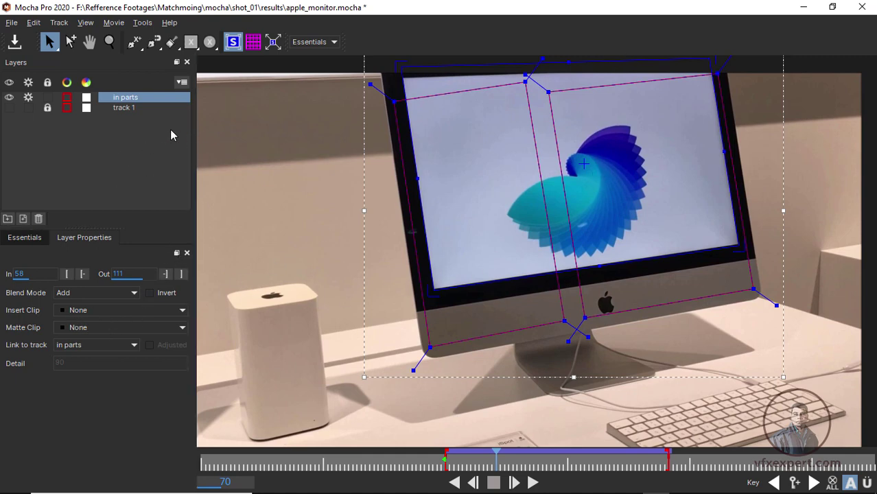
{"action": "left_click", "coordinate": [25, 97]}
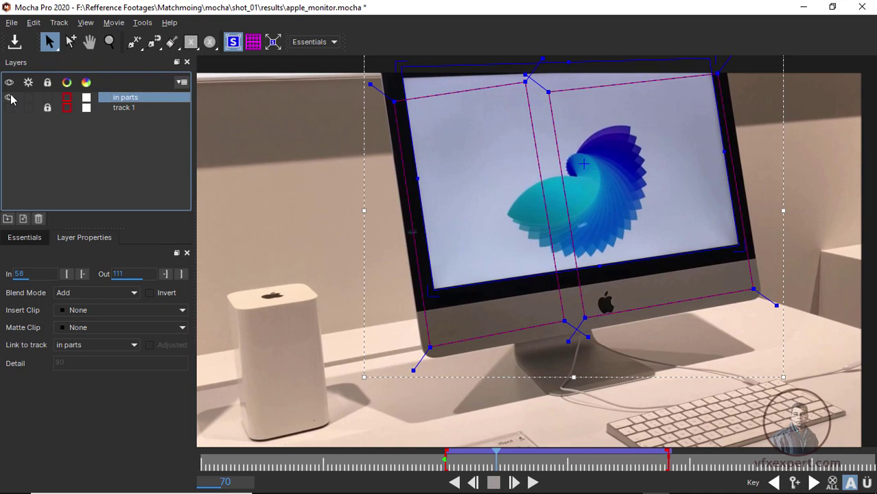
{"action": "left_click", "coordinate": [10, 98]}
{"action": "left_click", "coordinate": [126, 109]}
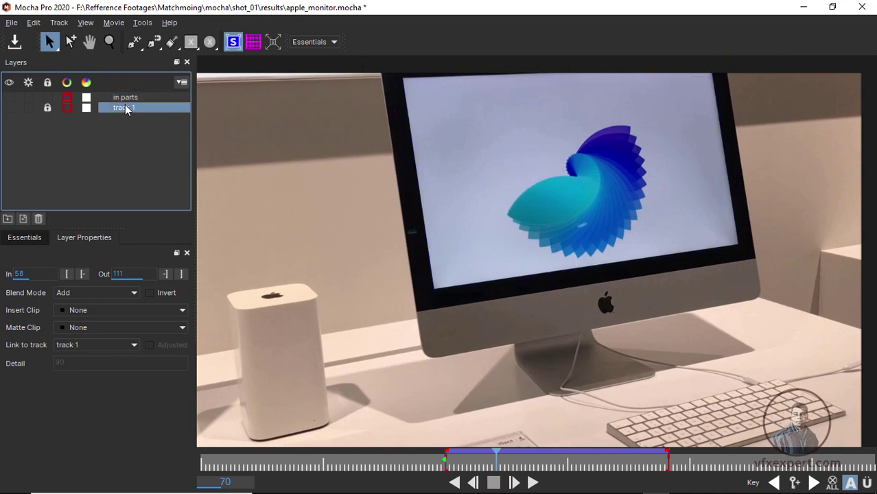
{"action": "left_click", "coordinate": [9, 107]}
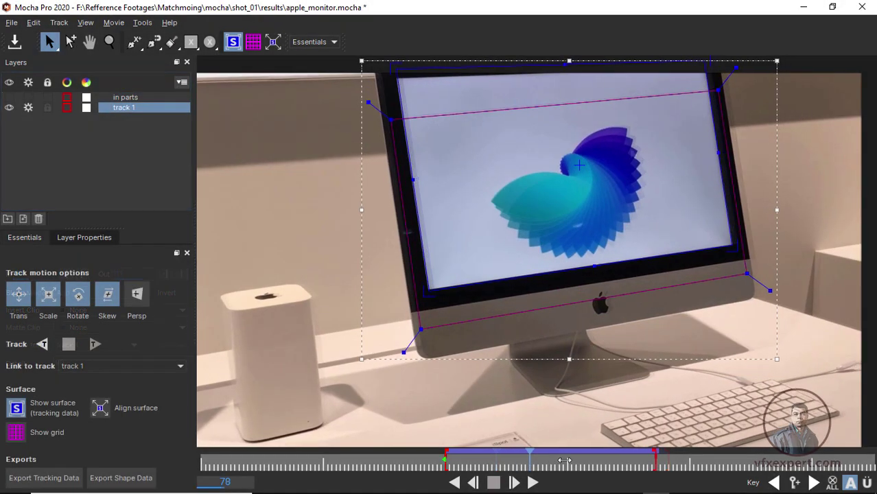
{"action": "mouse_move", "coordinate": [590, 455]}
{"action": "left_mouse_down"}
{"action": "mouse_move", "coordinate": [616, 455]}
{"action": "mouse_move", "coordinate": [538, 454]}
{"action": "left_mouse_up"}
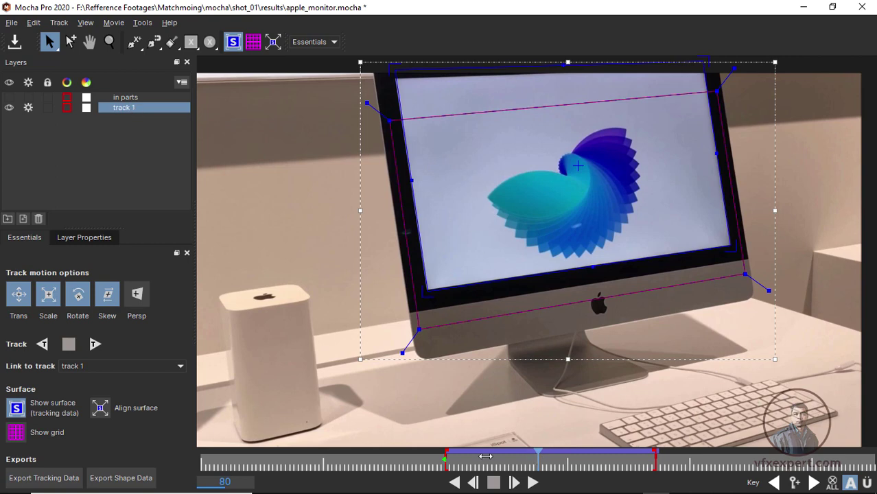
Scrub the timeline to frames 94, 71 and 87 to check track 1's surface fit
{"action": "left_click_drag", "start_coordinate": [485, 457], "coordinate": [595, 461]}
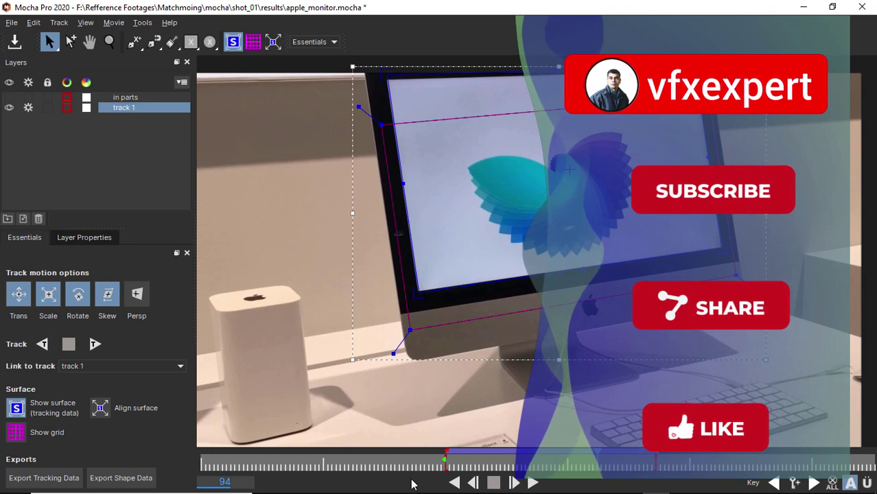
{"action": "left_click_drag", "start_coordinate": [597, 461], "coordinate": [502, 458]}
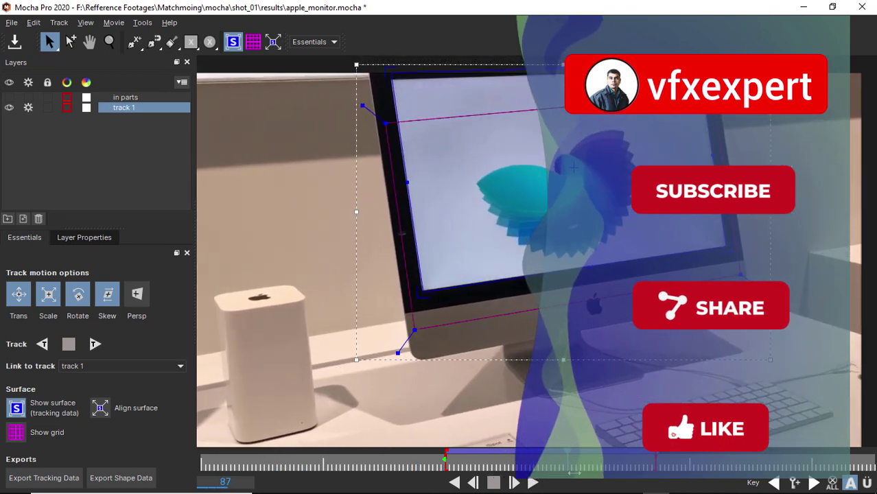
{"action": "left_click_drag", "start_coordinate": [514, 483], "coordinate": [565, 467]}
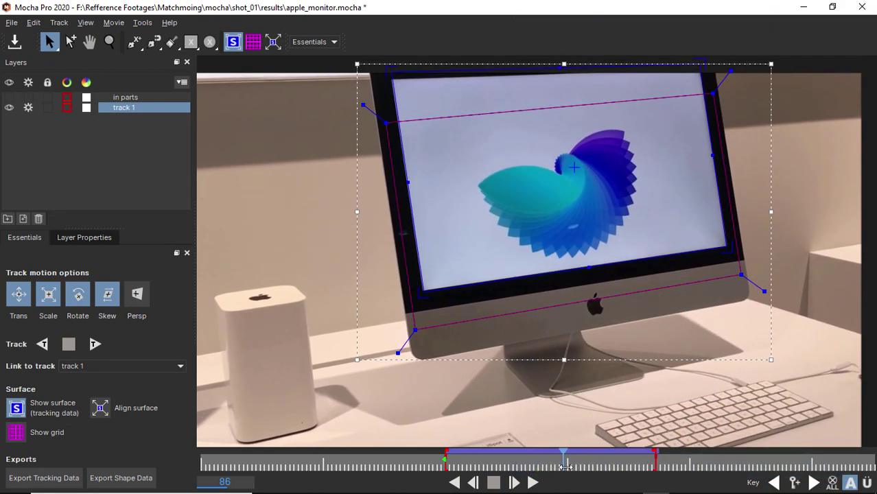